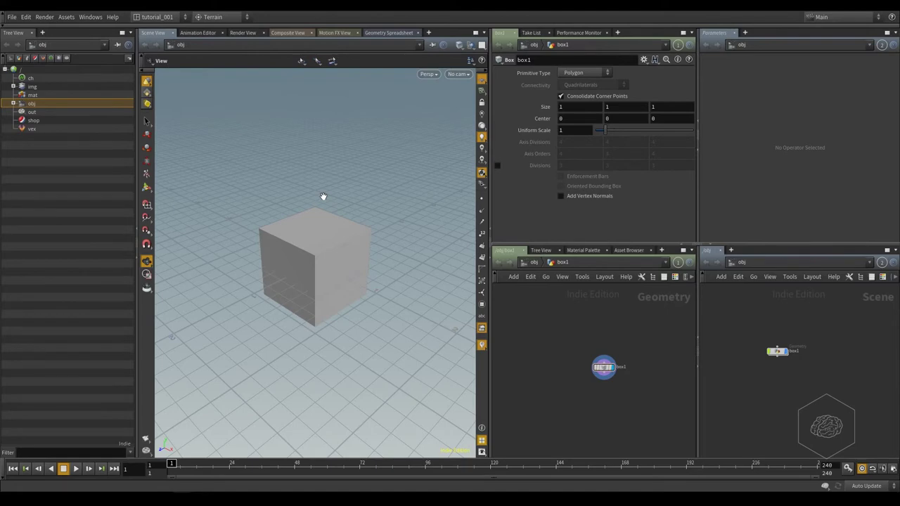
- Browse the root, ch, img, mat and obj contexts in the Tree View
{"action": "left_click", "coordinate": [18, 71]}
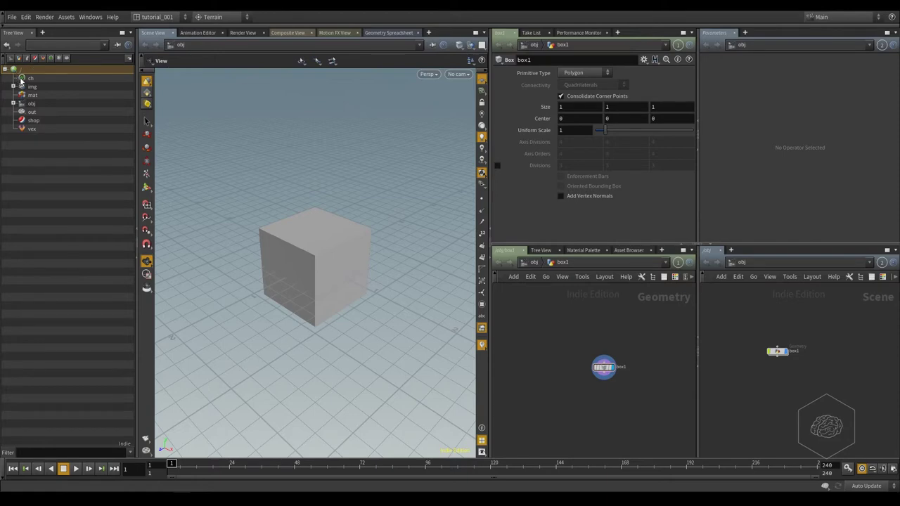
{"action": "left_click", "coordinate": [28, 78]}
{"action": "left_click", "coordinate": [31, 87]}
{"action": "left_click", "coordinate": [28, 96]}
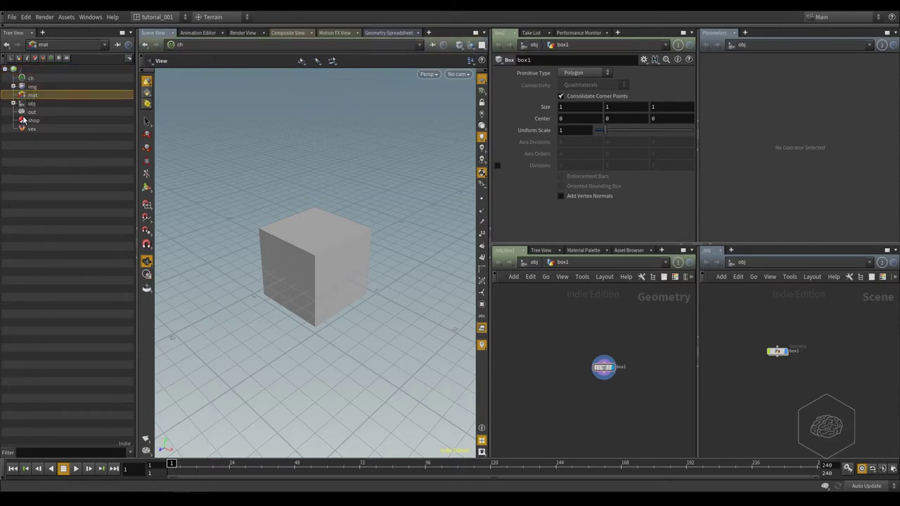
{"action": "left_click", "coordinate": [27, 105]}
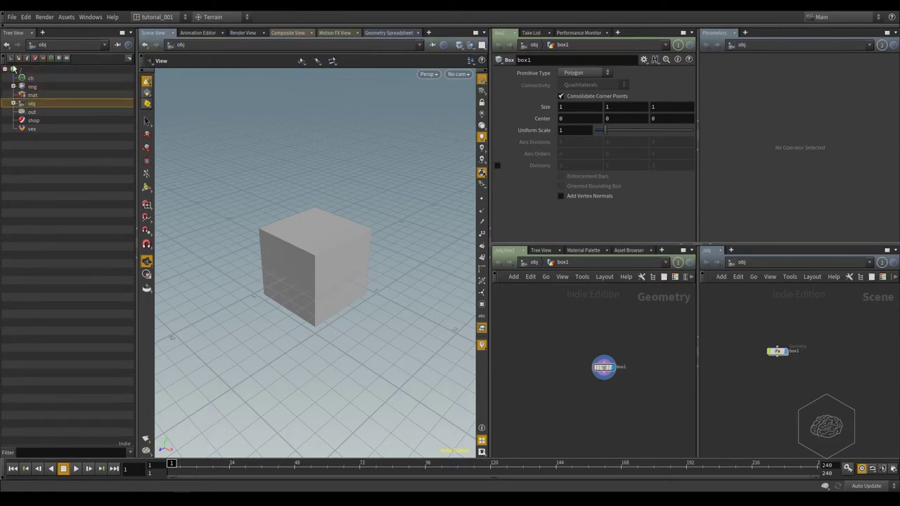
- Expand obj and box1 to reveal the box1 geometry node, then reselect the box1 object
{"action": "left_click", "coordinate": [13, 104]}
{"action": "left_click", "coordinate": [41, 114]}
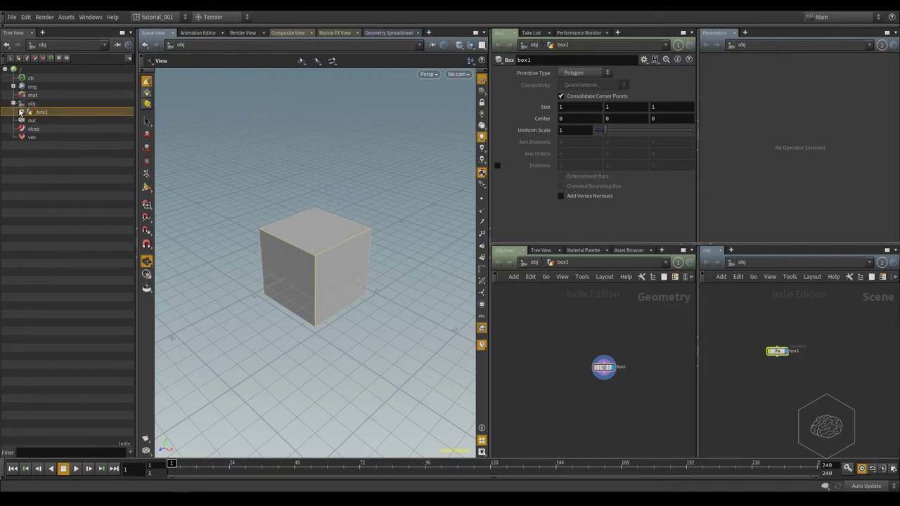
{"action": "left_click", "coordinate": [21, 112]}
{"action": "left_click", "coordinate": [48, 120]}
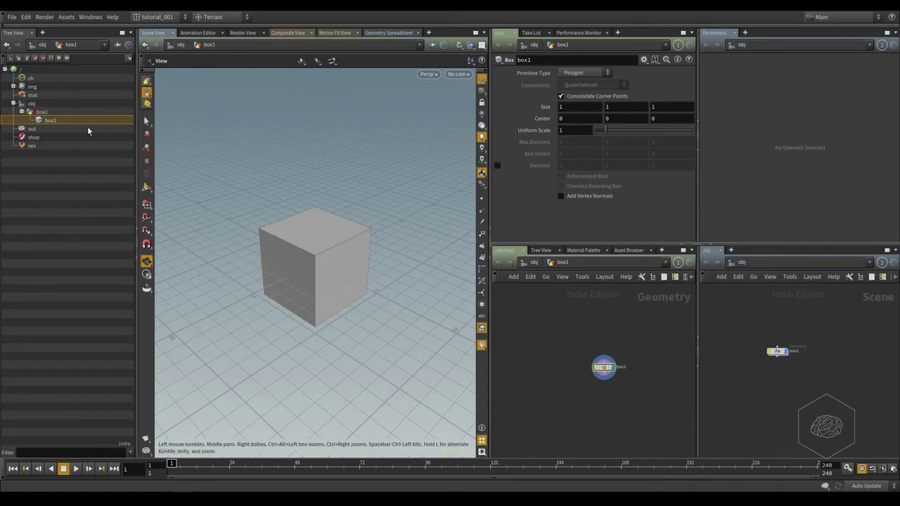
{"action": "left_click", "coordinate": [35, 113]}
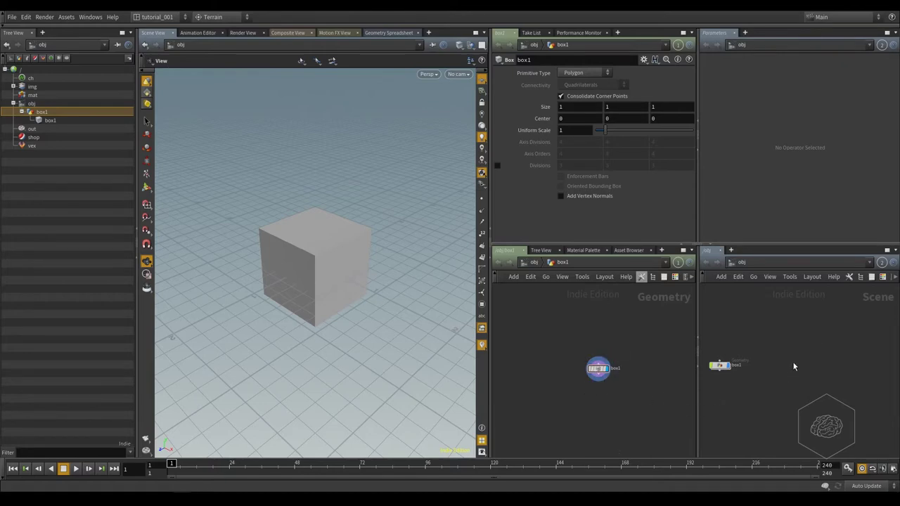
- Add a Geometry object named geo1 to /obj via a 'geo' search and place it
{"action": "key", "text": "Tab"}
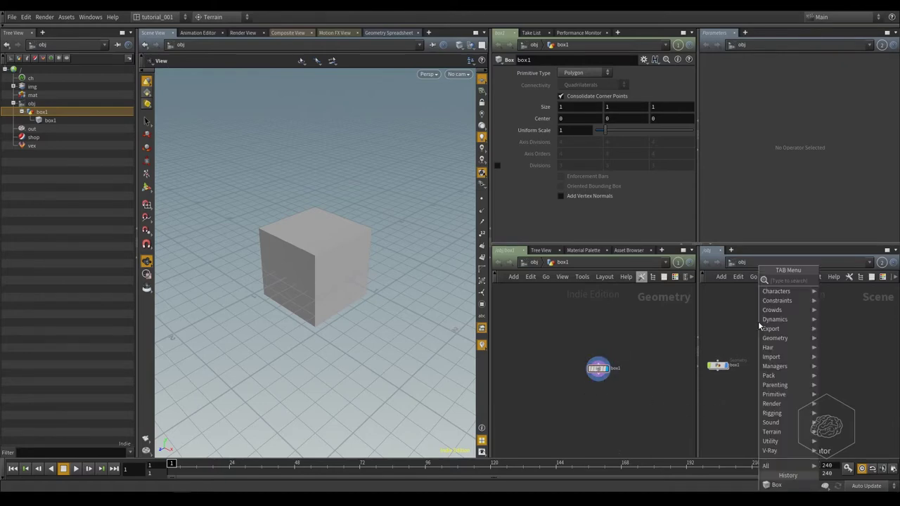
{"action": "type", "text": "gr"}
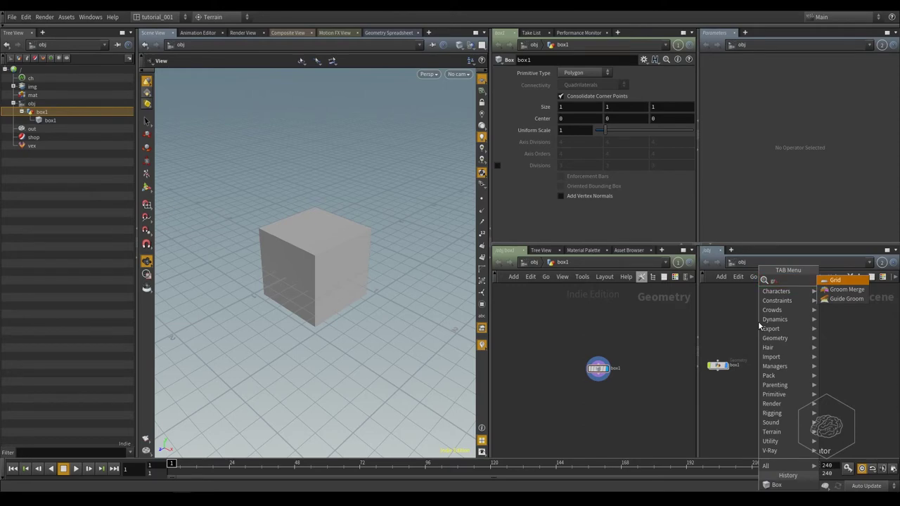
{"action": "key", "text": "BackSpace"}
{"action": "type", "text": "eom"}
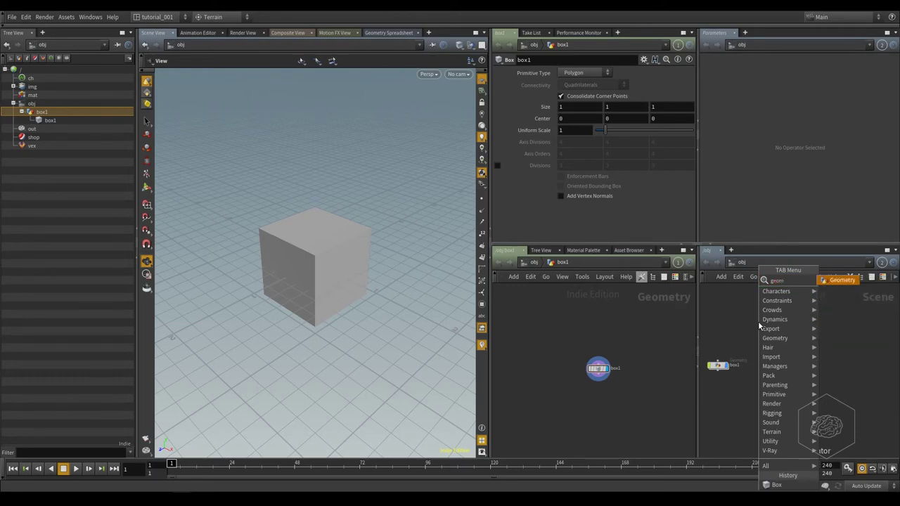
{"action": "key", "text": "Return"}
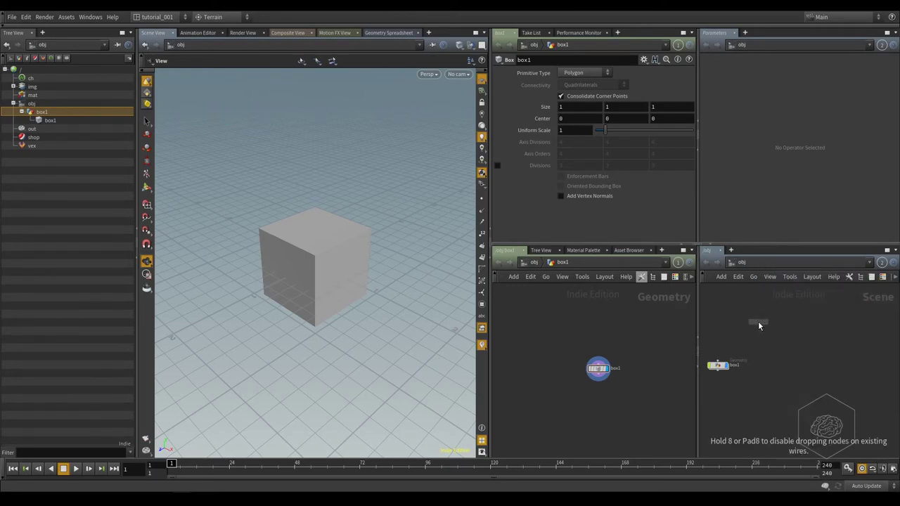
{"action": "left_click", "coordinate": [758, 321]}
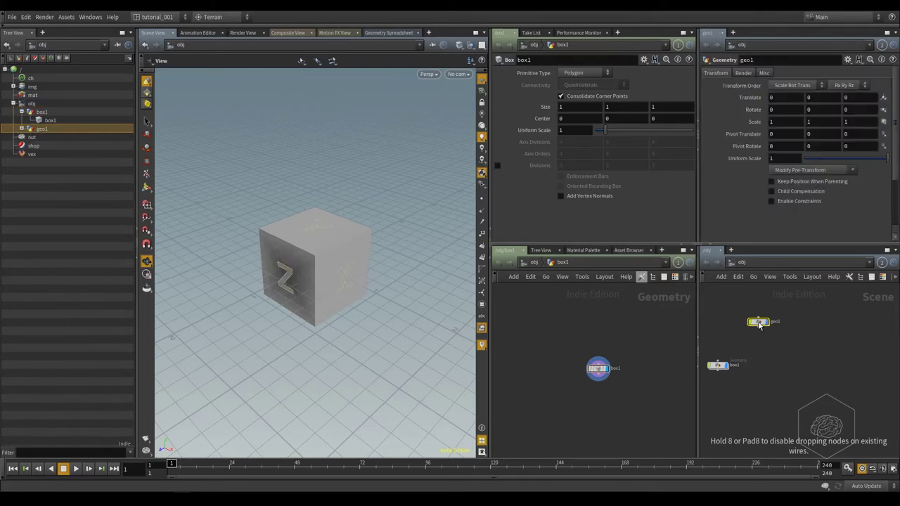
{"action": "left_click_drag", "start_coordinate": [761, 322], "coordinate": [771, 343]}
- Zoom in and dive into geo1, tidying the layout to show its file1 node
{"action": "scroll", "coordinate": [781, 339], "scroll_direction": "up", "scroll_amount": 2}
{"action": "scroll", "coordinate": [791, 336], "scroll_direction": "up", "scroll_amount": 2}
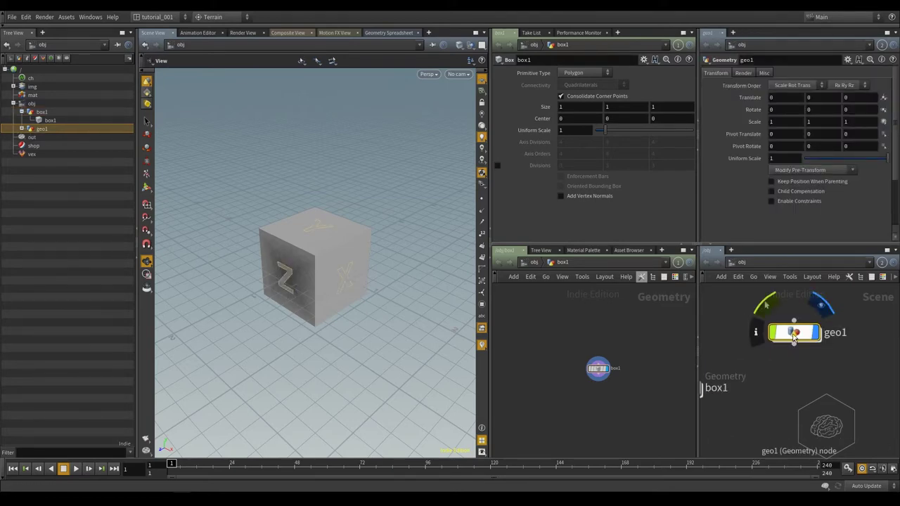
{"action": "scroll", "coordinate": [793, 348], "scroll_direction": "up", "scroll_amount": 2}
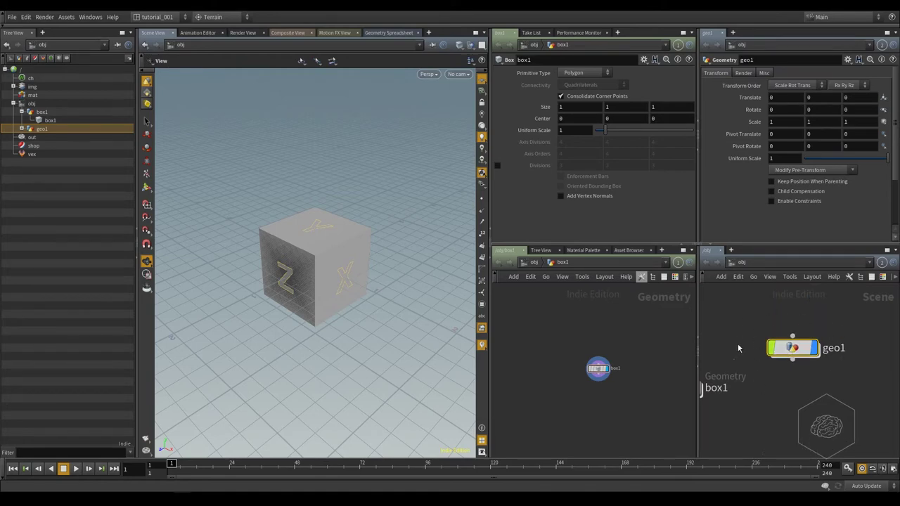
{"action": "double_click", "coordinate": [793, 347]}
{"action": "key", "text": "l"}
{"action": "left_click_drag", "start_coordinate": [815, 323], "coordinate": [699, 398]}
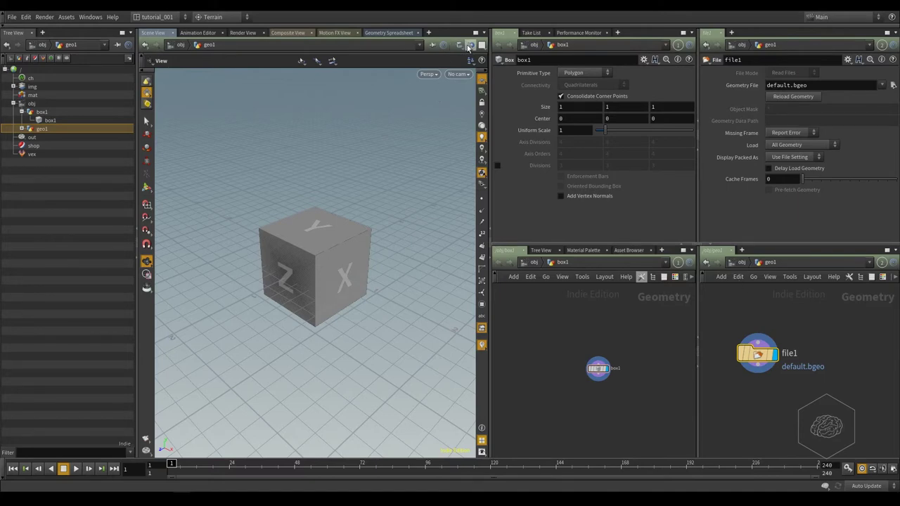
- Try the Other Objects modes Show All and Ghost, settle on Hide Other Objects, then select box1
{"action": "left_click", "coordinate": [469, 46]}
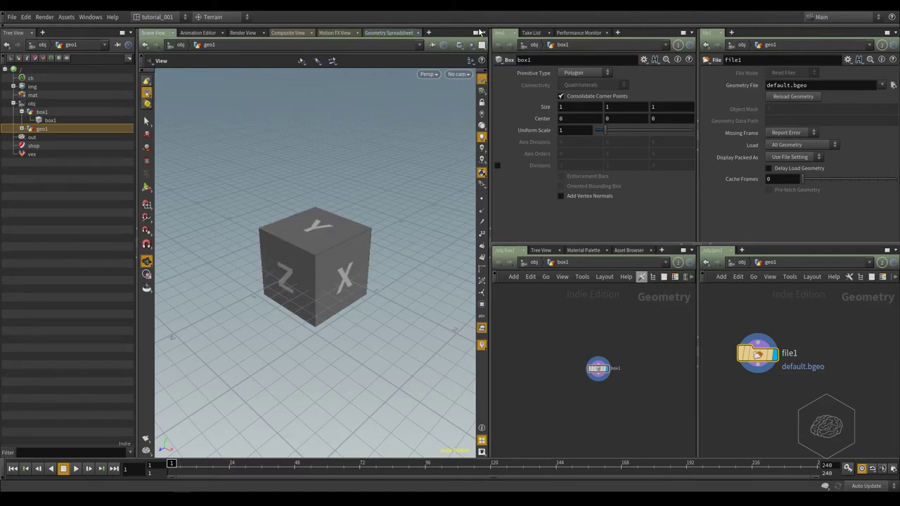
{"action": "left_click", "coordinate": [471, 46]}
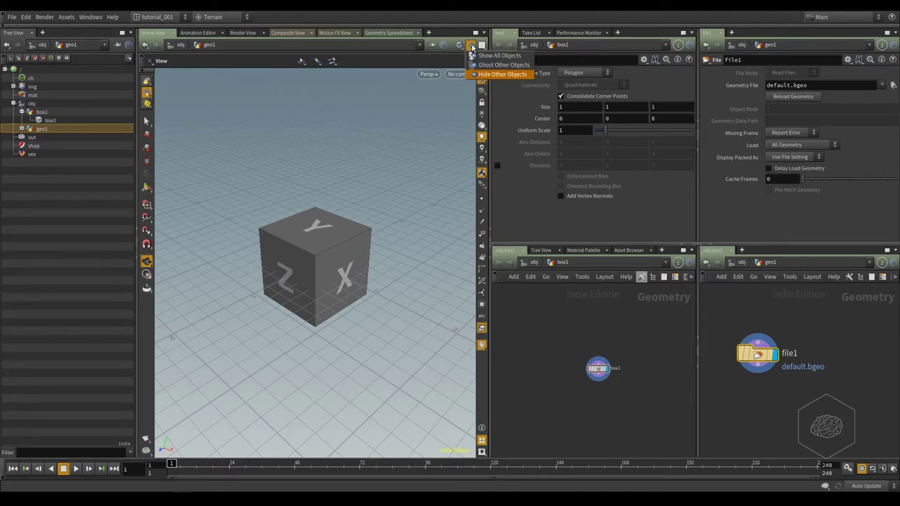
{"action": "left_click", "coordinate": [518, 56]}
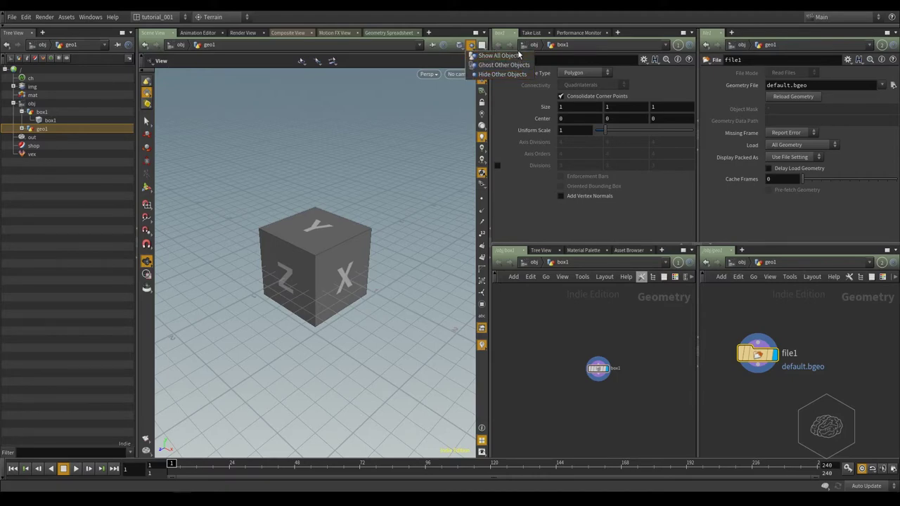
{"action": "left_click", "coordinate": [516, 64]}
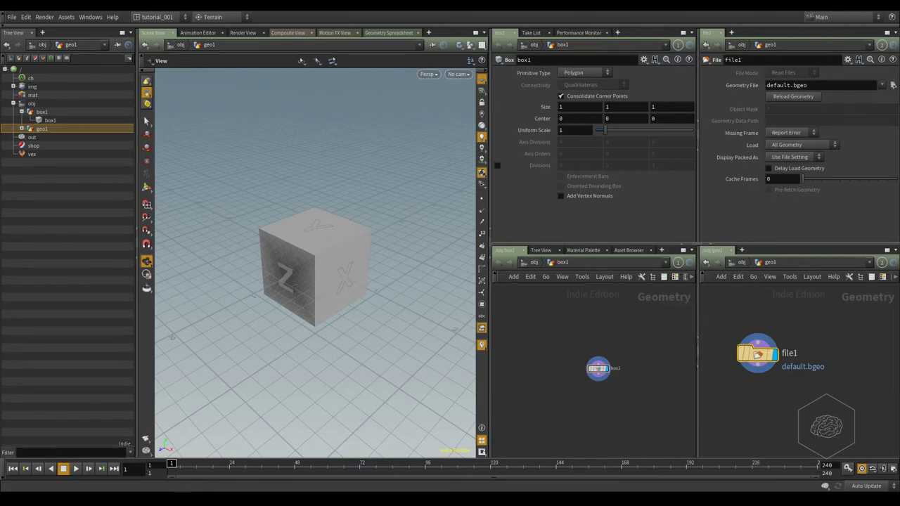
{"action": "left_click", "coordinate": [470, 45]}
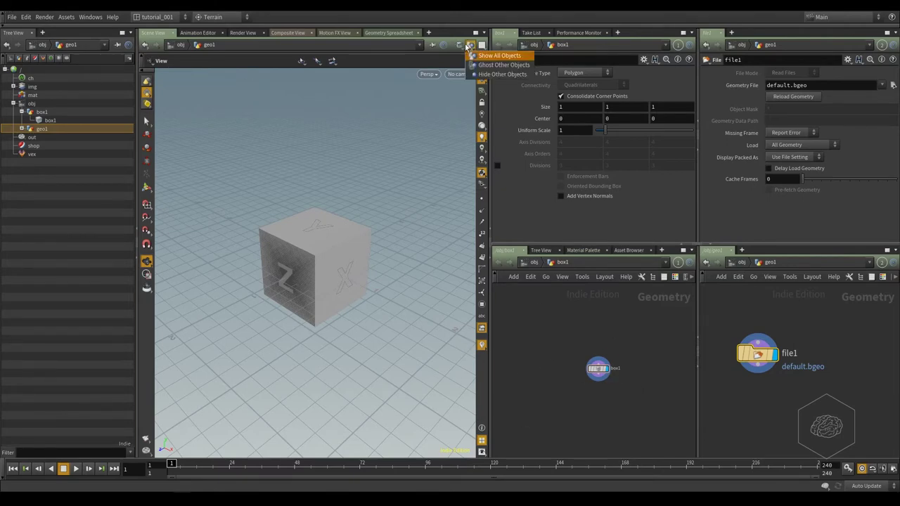
{"action": "left_click", "coordinate": [504, 65]}
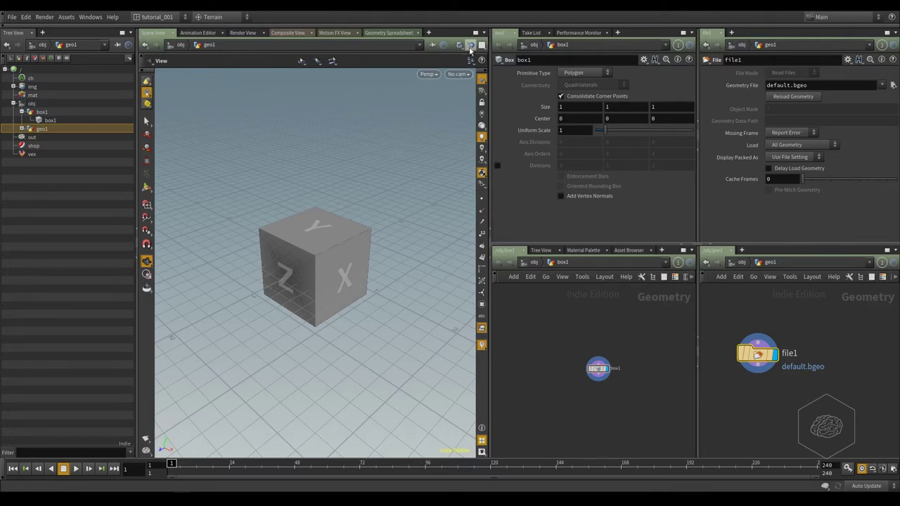
{"action": "left_click", "coordinate": [470, 45]}
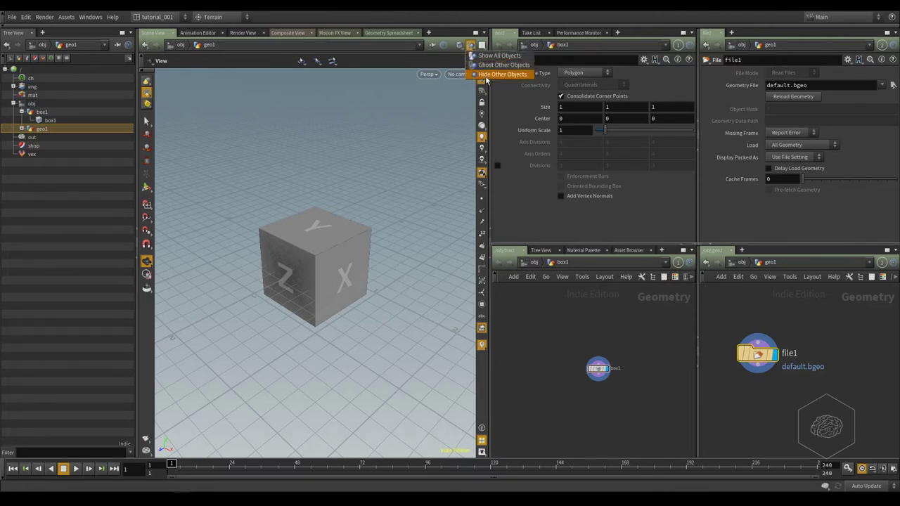
{"action": "left_click", "coordinate": [493, 75]}
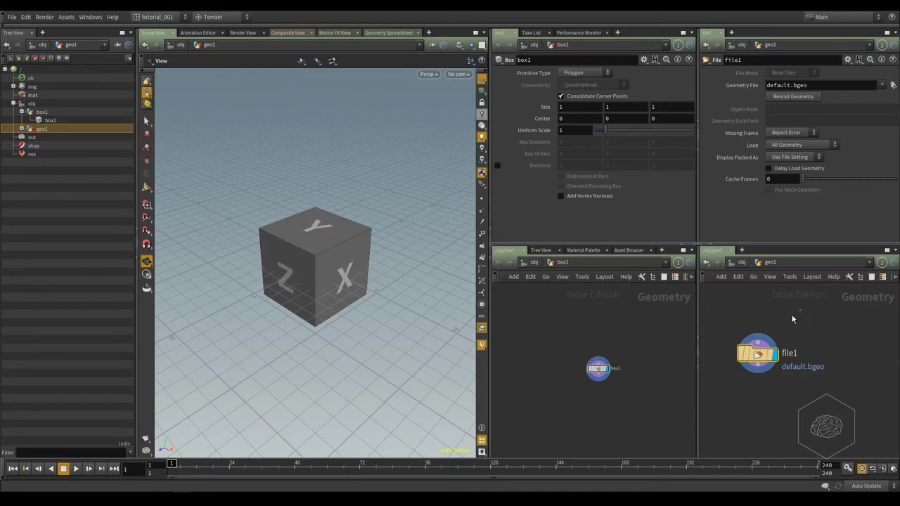
{"action": "left_click", "coordinate": [596, 368]}
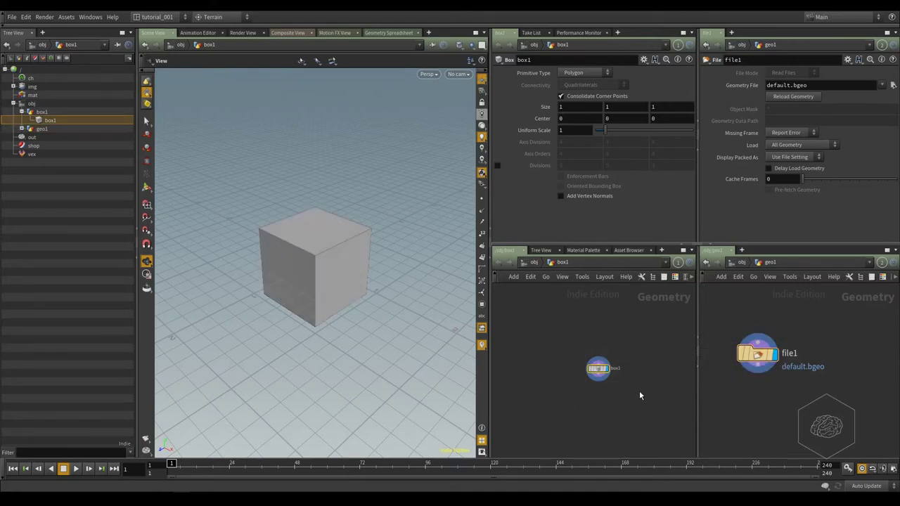
{"action": "left_click_drag", "start_coordinate": [818, 319], "coordinate": [708, 394]}
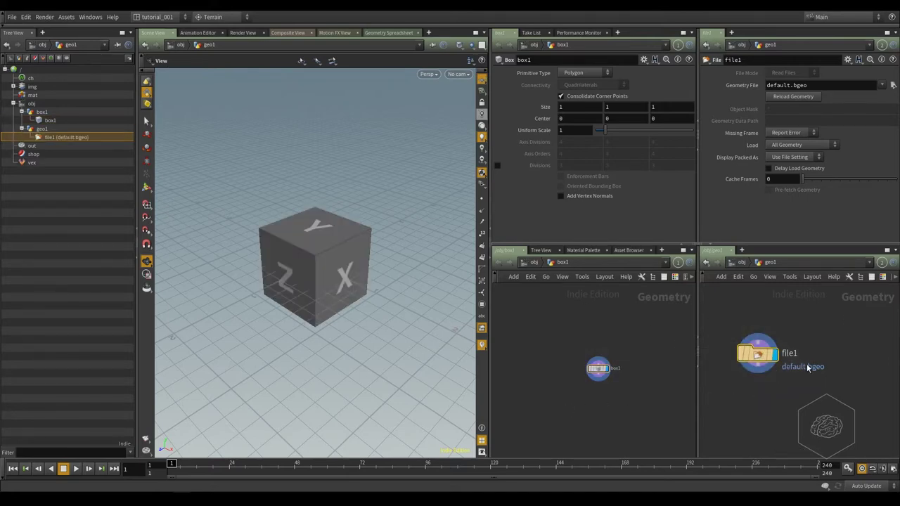
{"action": "left_click_drag", "start_coordinate": [767, 362], "coordinate": [760, 330]}
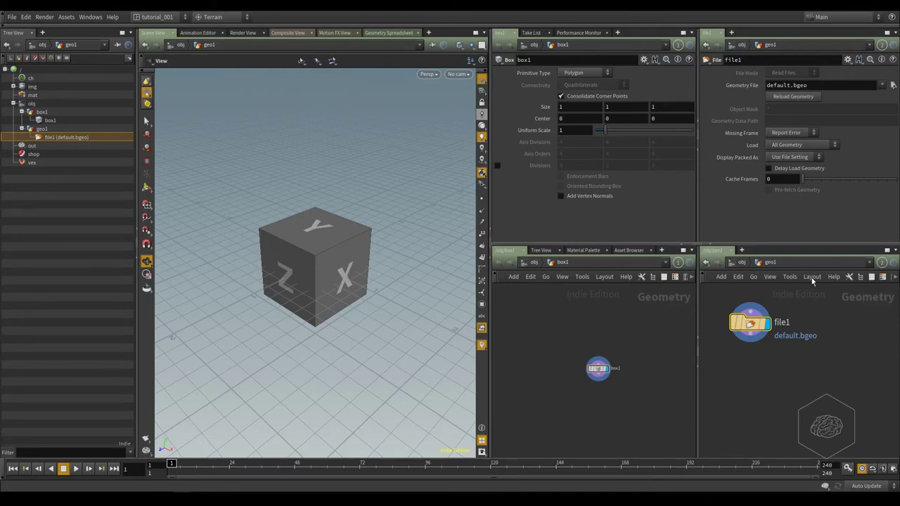
{"action": "left_click", "coordinate": [31, 104]}
{"action": "left_click", "coordinate": [44, 111]}
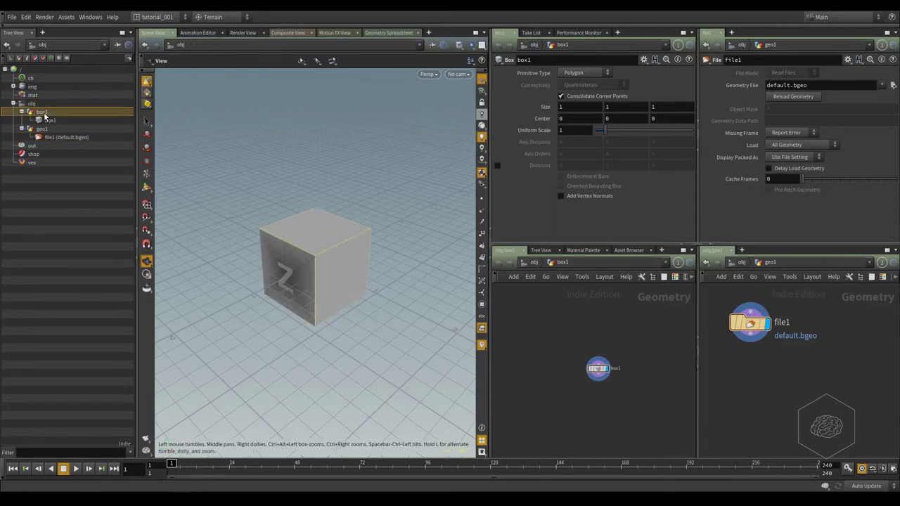
{"action": "left_click", "coordinate": [41, 129]}
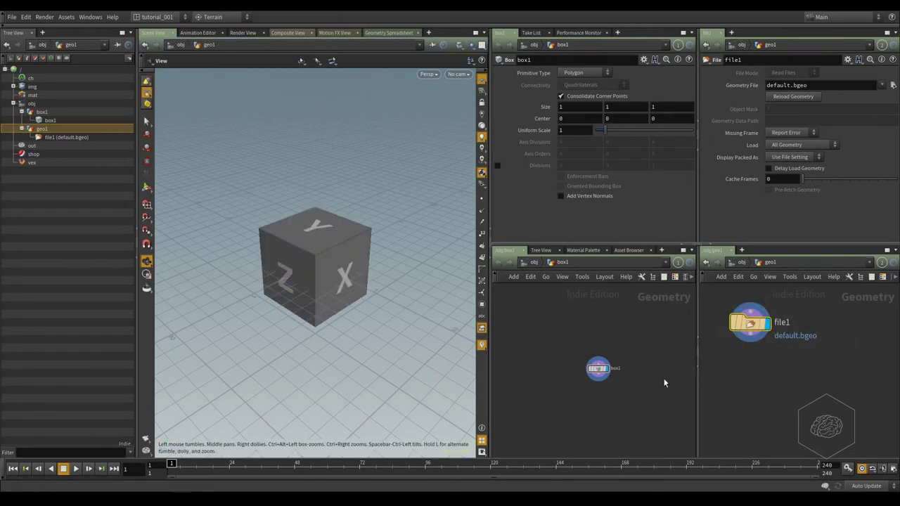
- Delete file1 and add a box1 Box node in geo1, placed down-left in the network
{"action": "key", "text": "Delete"}
{"action": "key", "text": "Delete"}
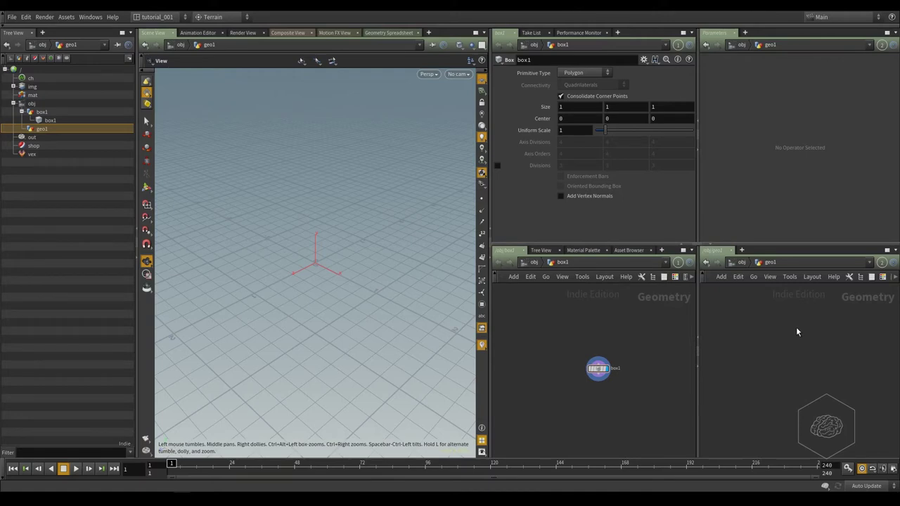
{"action": "key", "text": "Tab"}
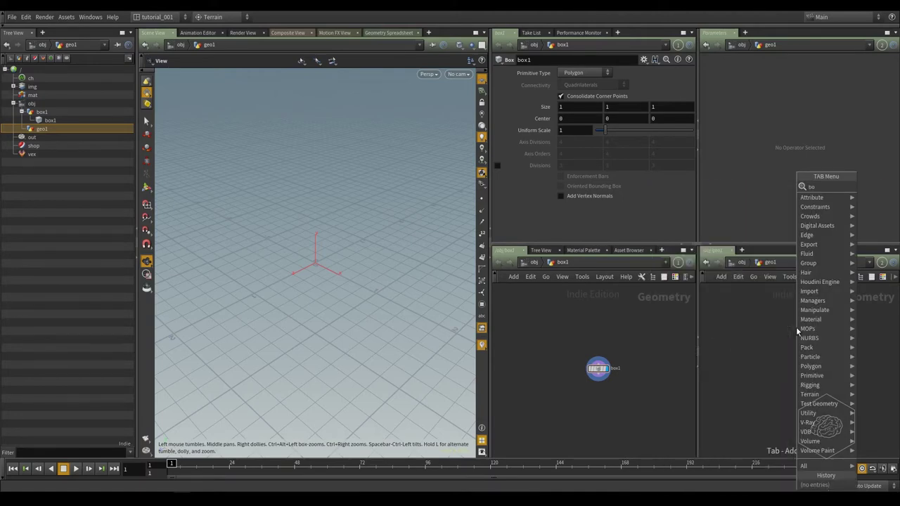
{"action": "left_click", "coordinate": [798, 329]}
{"action": "left_click", "coordinate": [795, 327]}
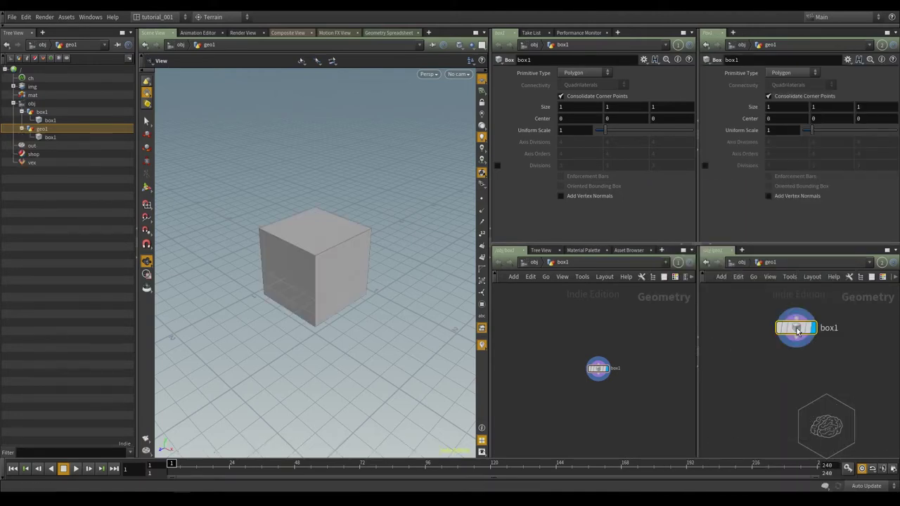
{"action": "mouse_move", "coordinate": [796, 327]}
{"action": "left_mouse_down"}
{"action": "mouse_move", "coordinate": [733, 380]}
{"action": "mouse_move", "coordinate": [735, 362]}
{"action": "left_mouse_up"}
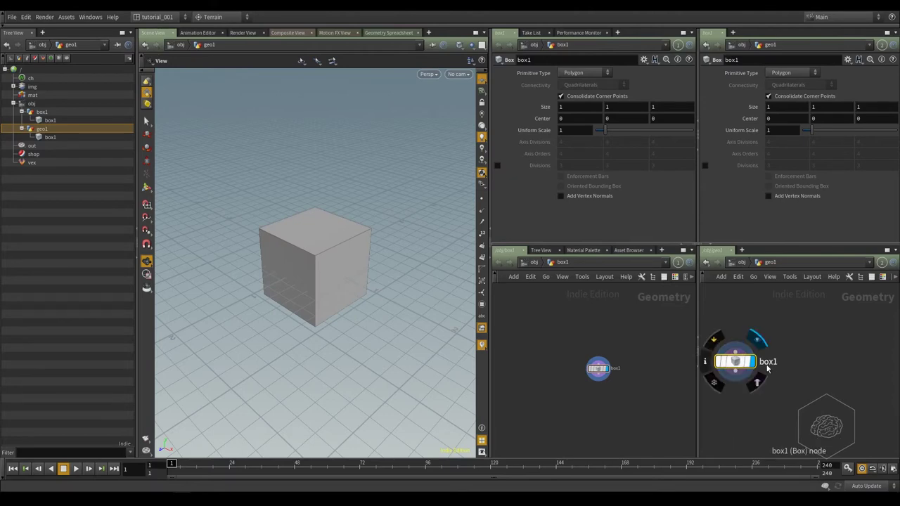
{"action": "double_click", "coordinate": [768, 362]}
{"action": "key", "text": "Return"}
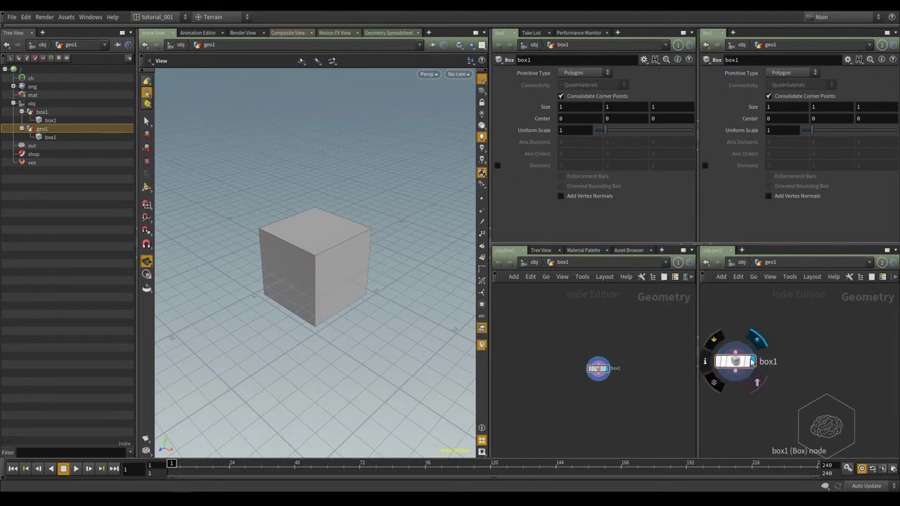
{"action": "double_click", "coordinate": [768, 362]}
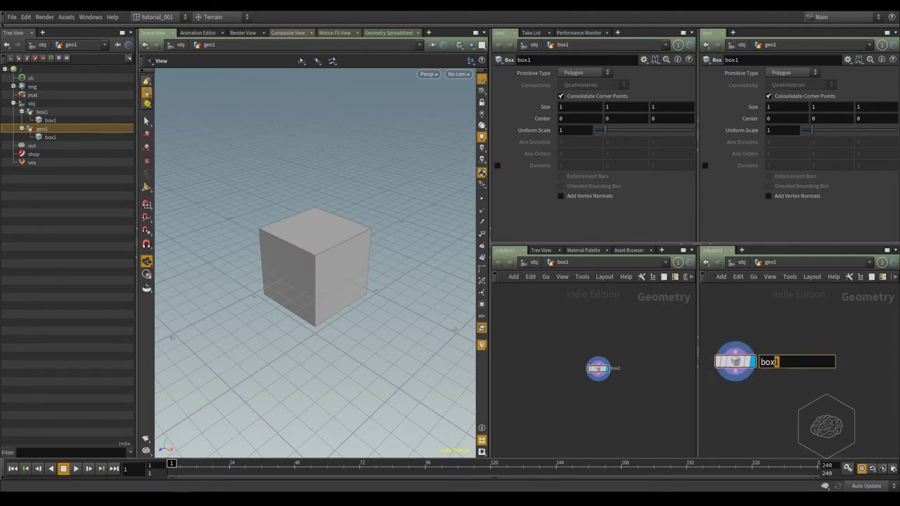
- Rename geo1's box1 node to box_geometry_node, nudge it up-right, and select the box in box1's network
{"action": "key", "text": "Return"}
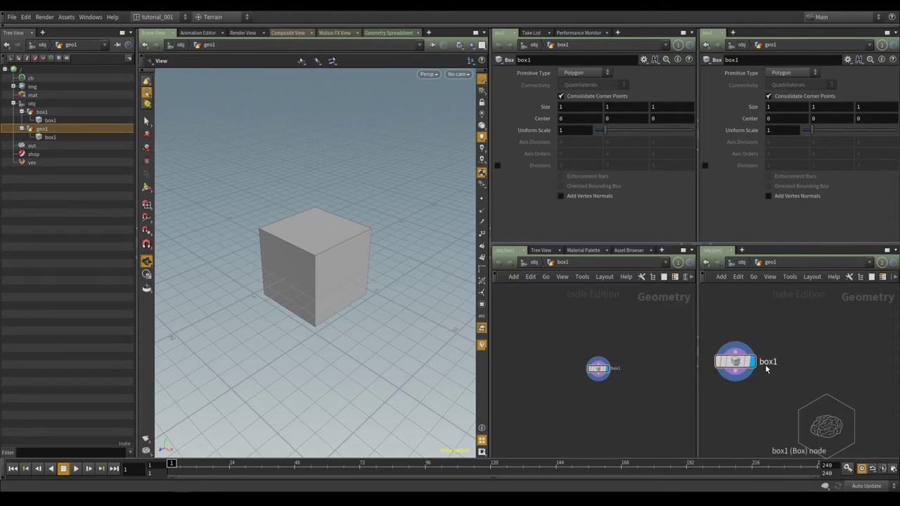
{"action": "double_click", "coordinate": [767, 363]}
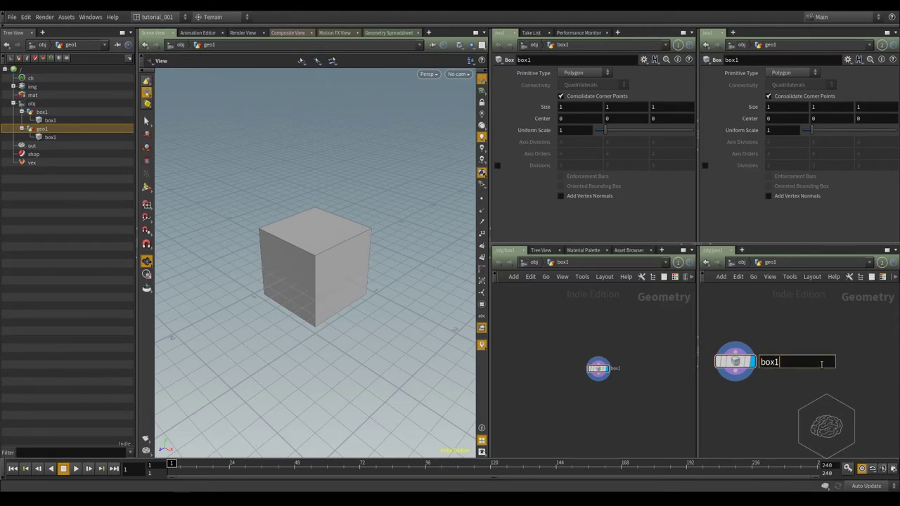
{"action": "key", "text": "BackSpace"}
{"action": "type", "text": "_"}
{"action": "type", "text": "geometry_"}
{"action": "type", "text": "n"}
{"action": "type", "text": "od"}
{"action": "key", "text": "BackSpace"}
{"action": "key", "text": "BackSpace"}
{"action": "type", "text": "ode"}
{"action": "key", "text": "Return"}
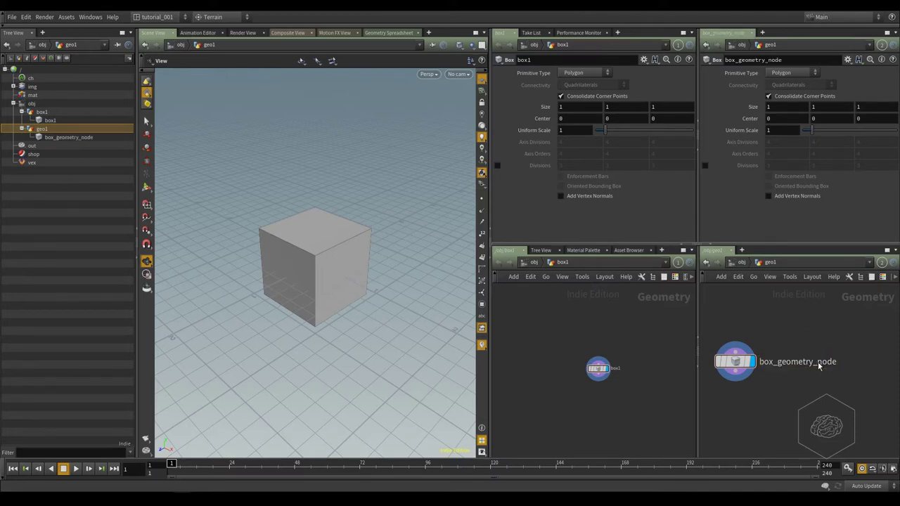
{"action": "mouse_move", "coordinate": [736, 362]}
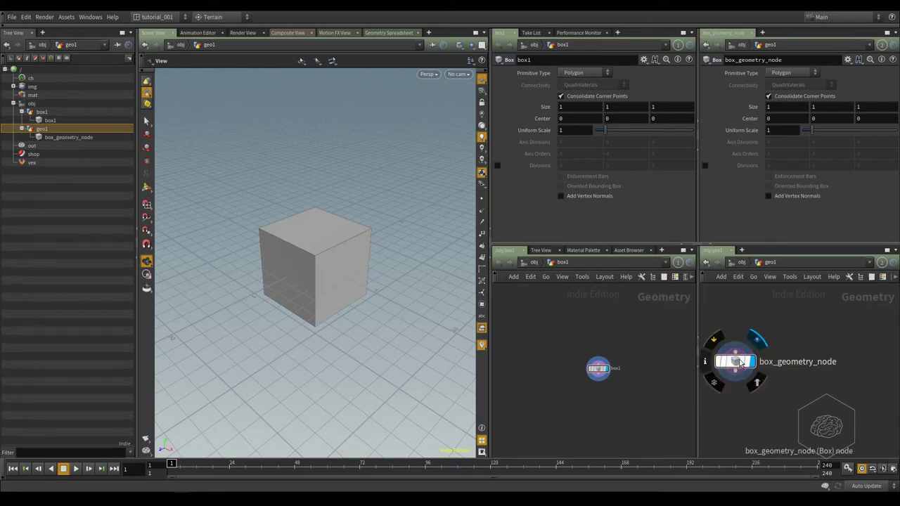
{"action": "left_click_drag", "start_coordinate": [739, 362], "coordinate": [761, 353]}
{"action": "left_click_drag", "start_coordinate": [670, 334], "coordinate": [573, 412]}
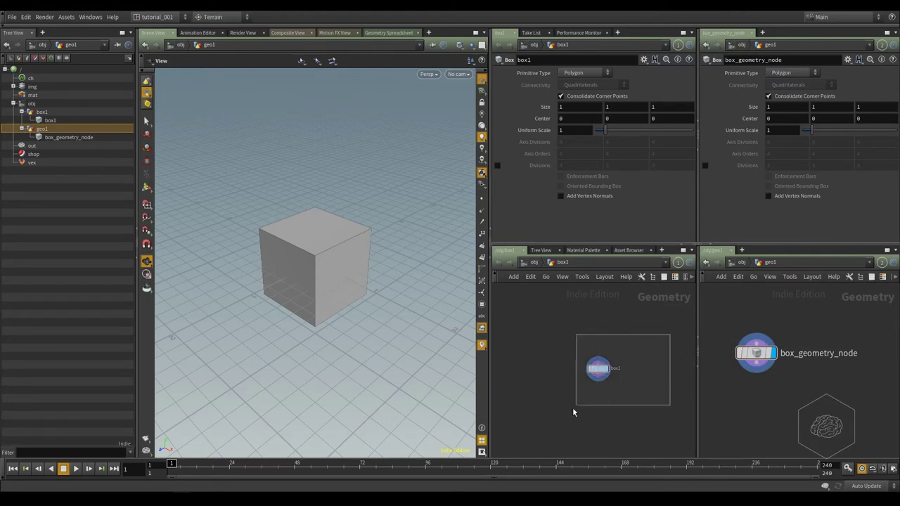
- Rename box1's Box node to box_box from the Parameters name field, then zoom the network editor
{"action": "left_click", "coordinate": [563, 63]}
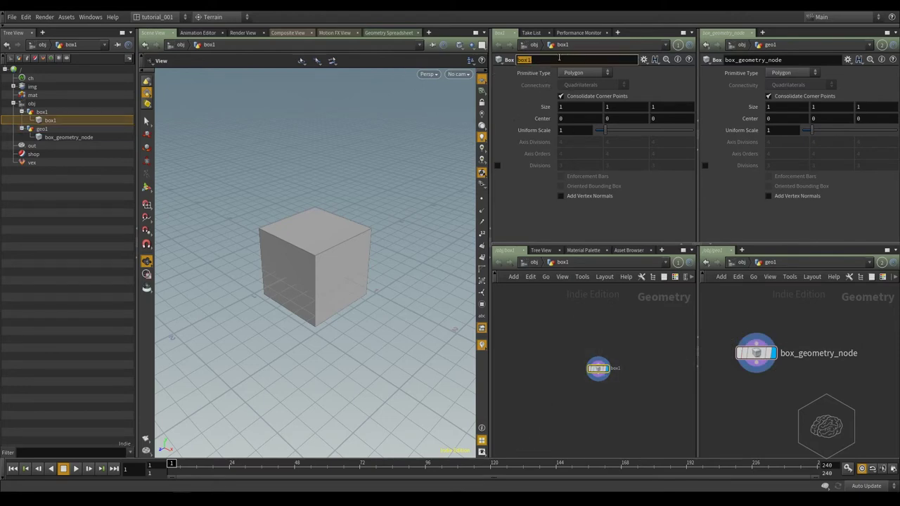
{"action": "type", "text": "bo"}
{"action": "type", "text": "x"}
{"action": "key", "text": "Return"}
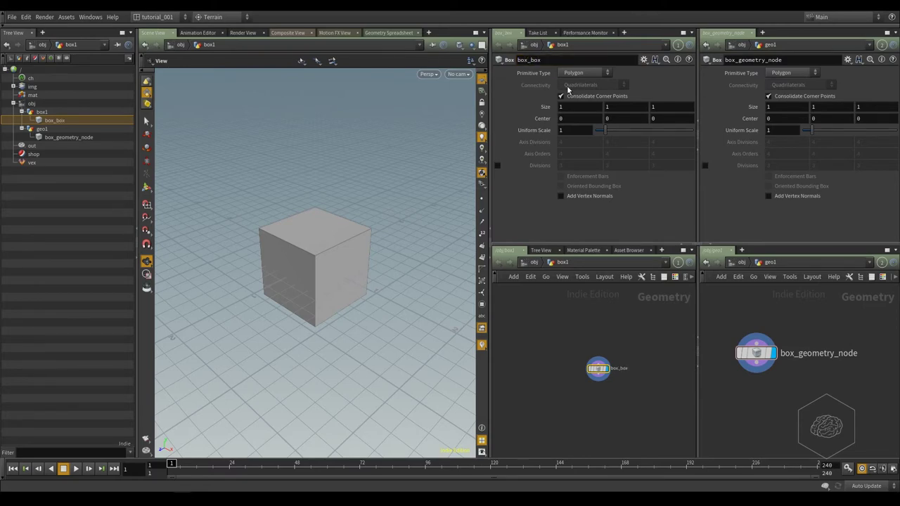
{"action": "scroll", "coordinate": [610, 397], "scroll_direction": "up", "scroll_amount": 2}
{"action": "scroll", "coordinate": [618, 377], "scroll_direction": "up", "scroll_amount": 3}
{"action": "mouse_move", "coordinate": [572, 352]}
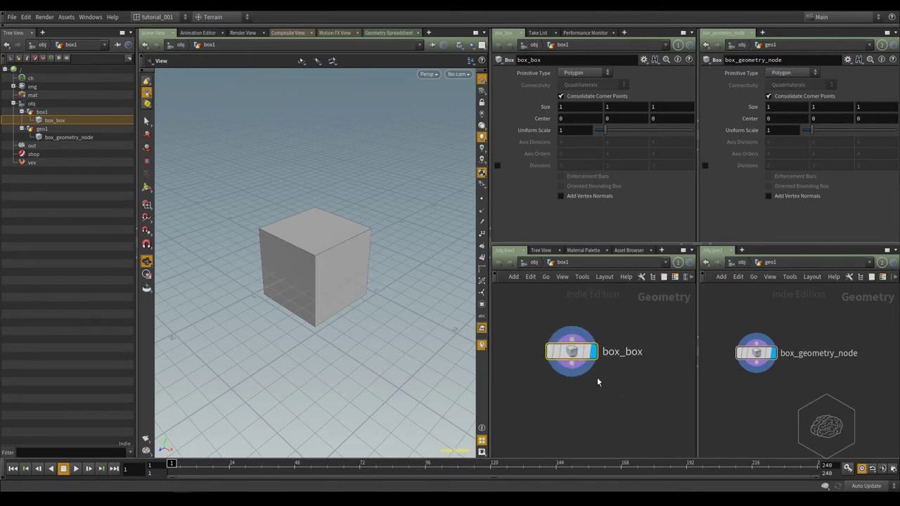
{"action": "scroll", "coordinate": [599, 380], "scroll_direction": "up", "scroll_amount": 2}
{"action": "scroll", "coordinate": [622, 383], "scroll_direction": "up", "scroll_amount": 1}
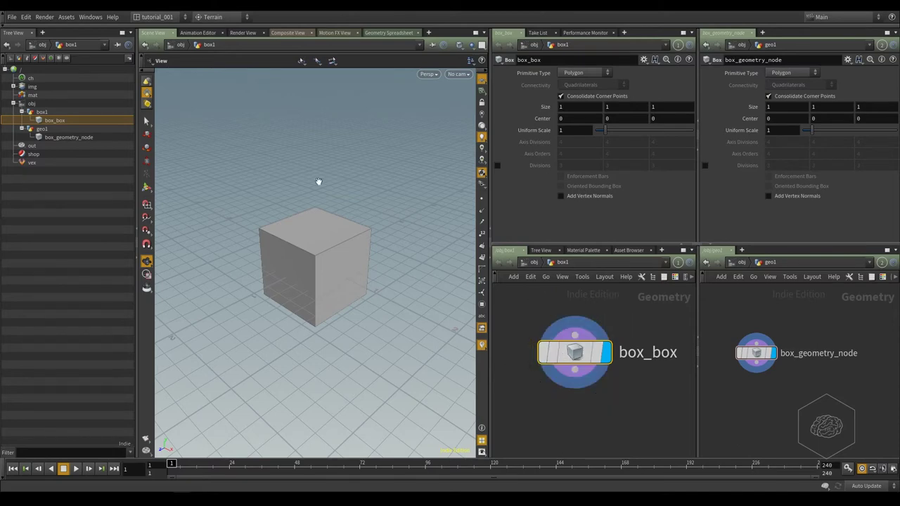
{"action": "left_click", "coordinate": [42, 113]}
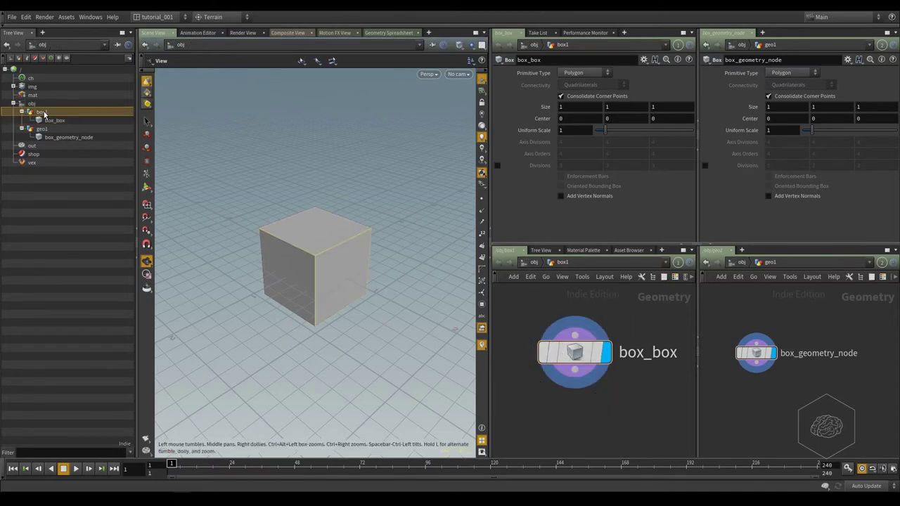
- Widen the scene tree panel and select box_geometry_node, then the geo1 object
{"action": "left_click", "coordinate": [20, 26]}
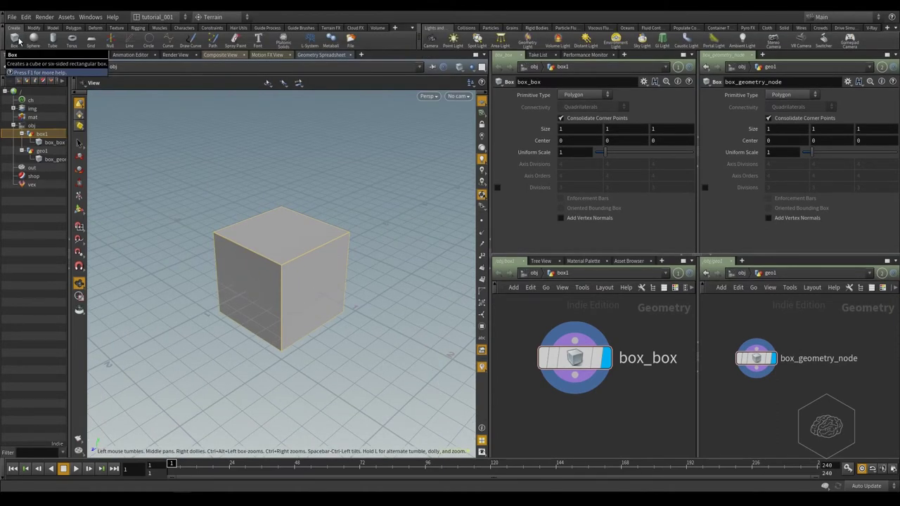
{"action": "left_click", "coordinate": [4, 29]}
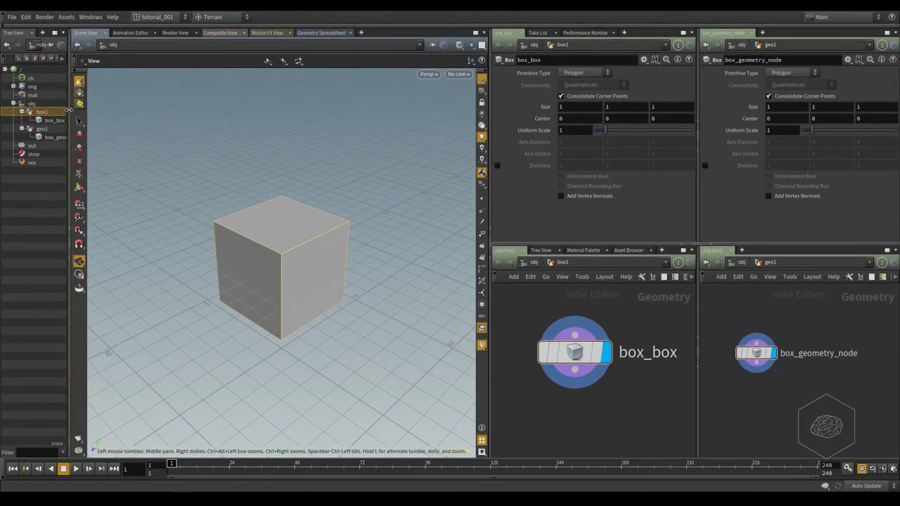
{"action": "left_click_drag", "start_coordinate": [68, 110], "coordinate": [153, 109]}
{"action": "left_click", "coordinate": [53, 137]}
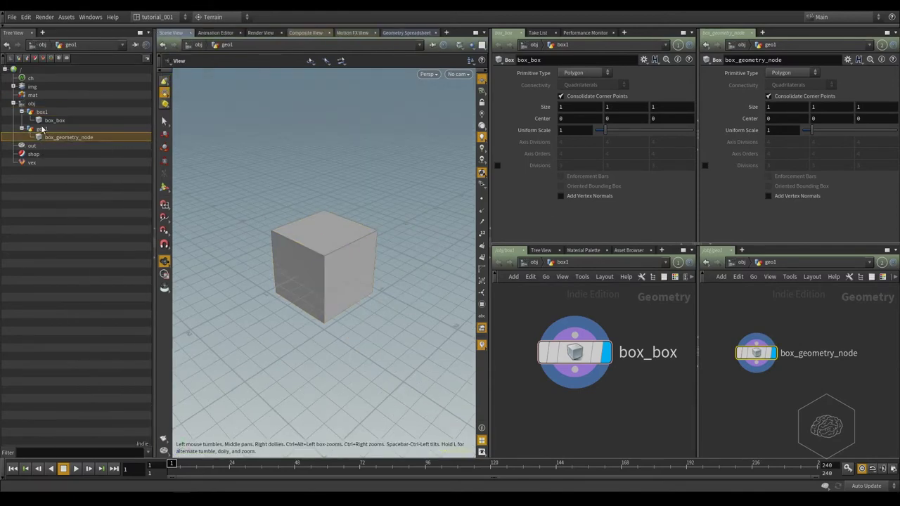
{"action": "left_click", "coordinate": [42, 129]}
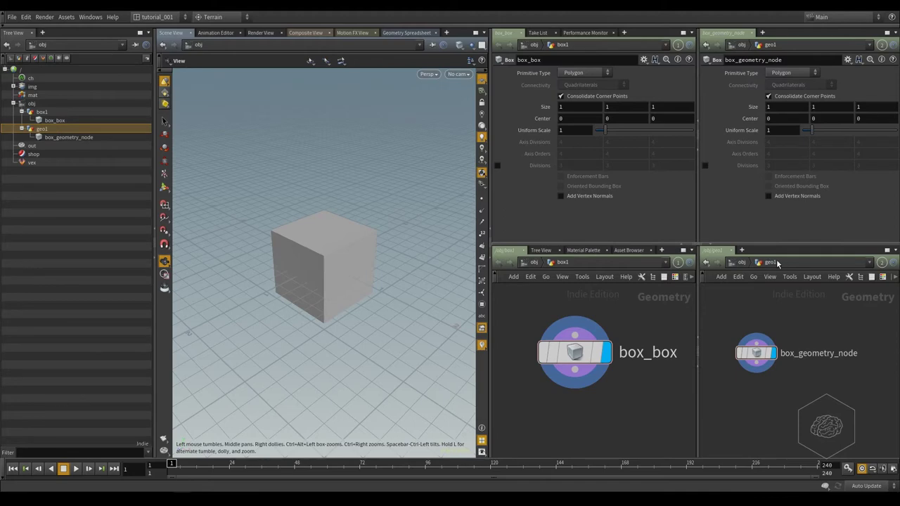
- Select box_geometry_node in geo1, rearrange the geo1 and box1 network views, and reselect it
{"action": "left_click_drag", "start_coordinate": [865, 322], "coordinate": [724, 396]}
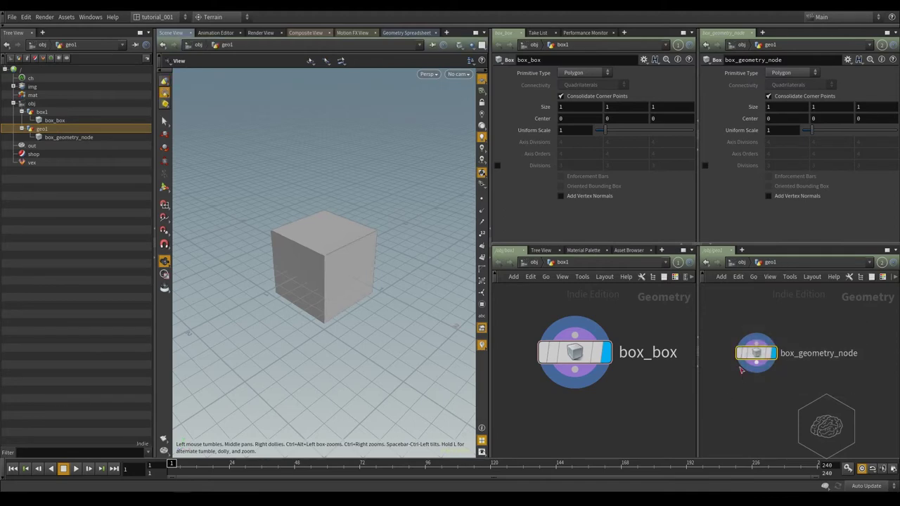
{"action": "middle_click_drag", "start_coordinate": [741, 370], "coordinate": [778, 377]}
{"action": "middle_click_drag", "start_coordinate": [577, 358], "coordinate": [554, 376]}
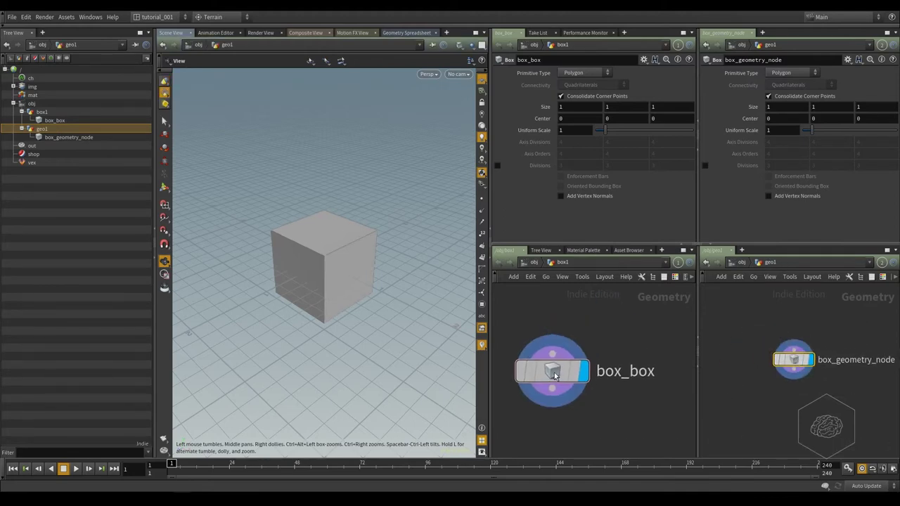
{"action": "left_click_drag", "start_coordinate": [554, 376], "coordinate": [561, 361]}
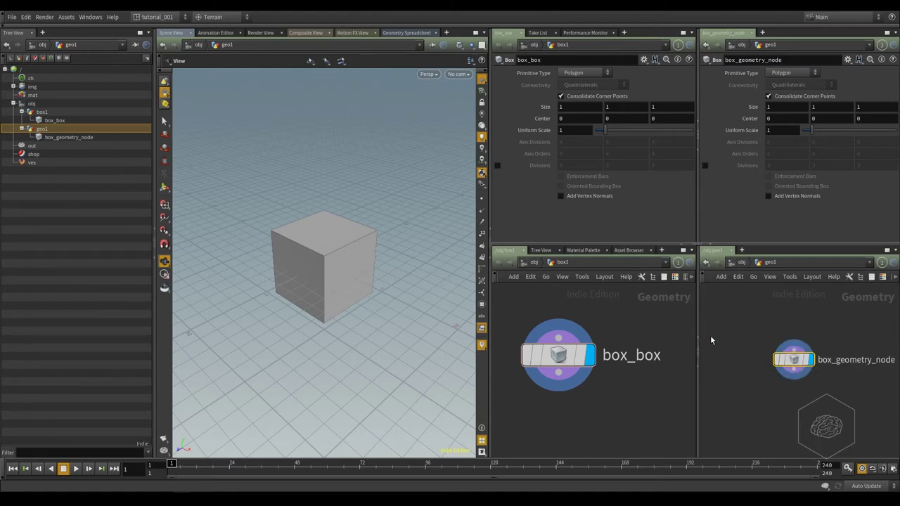
{"action": "left_click", "coordinate": [790, 412]}
{"action": "left_click_drag", "start_coordinate": [848, 332], "coordinate": [757, 380]}
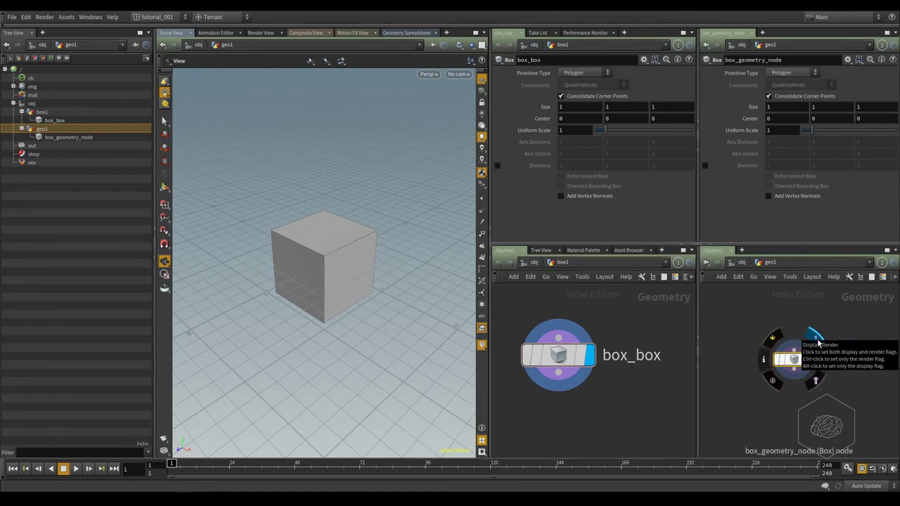
{"action": "scroll", "coordinate": [741, 367], "scroll_direction": "up", "scroll_amount": 1}
- Add a sphere1 Sphere node via the 'sp' search and place it beside box_geometry_node
{"action": "scroll", "coordinate": [764, 368], "scroll_direction": "up", "scroll_amount": 2}
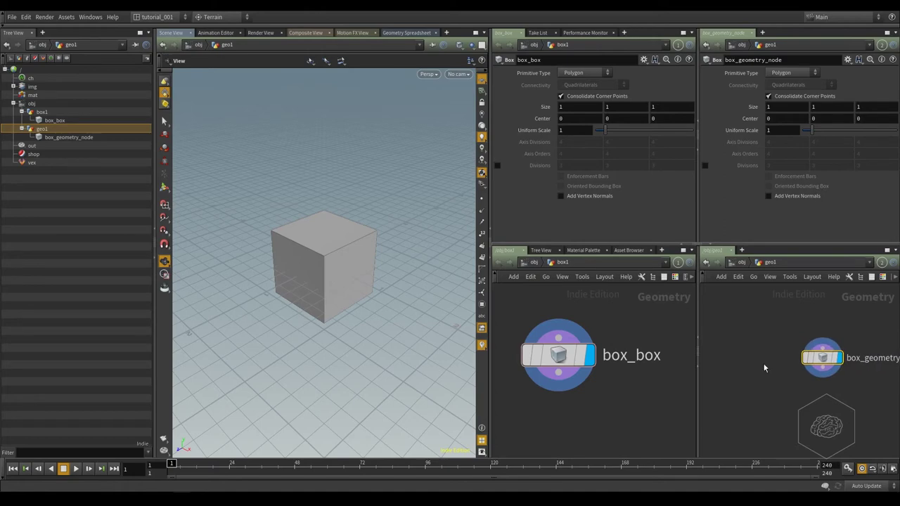
{"action": "key", "text": "Tab"}
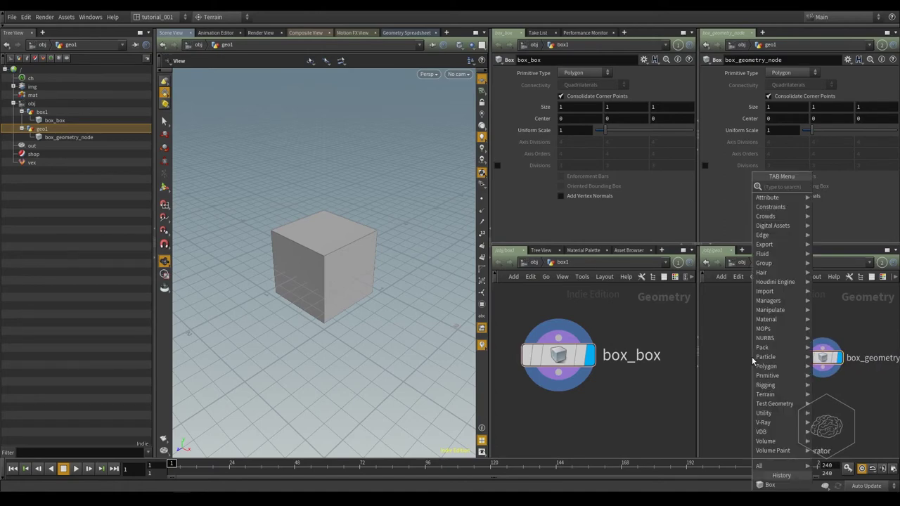
{"action": "type", "text": "sp"}
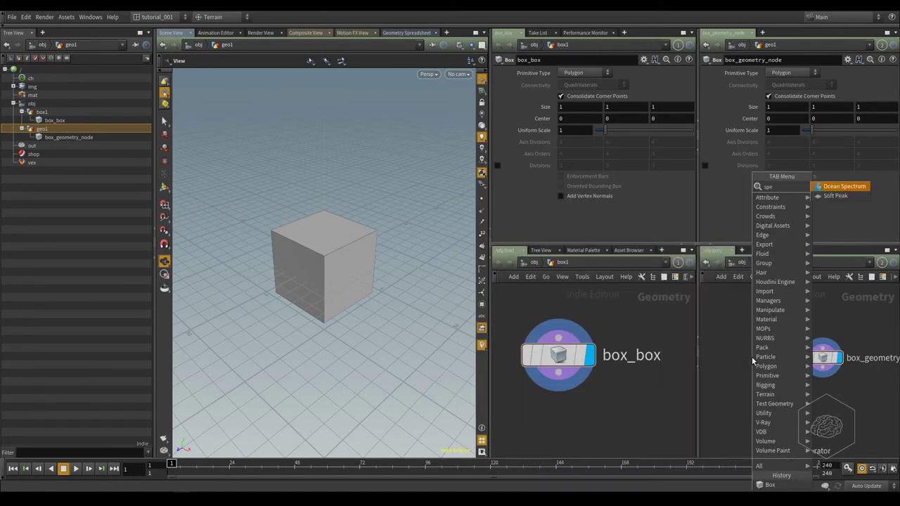
{"action": "key", "text": "Return"}
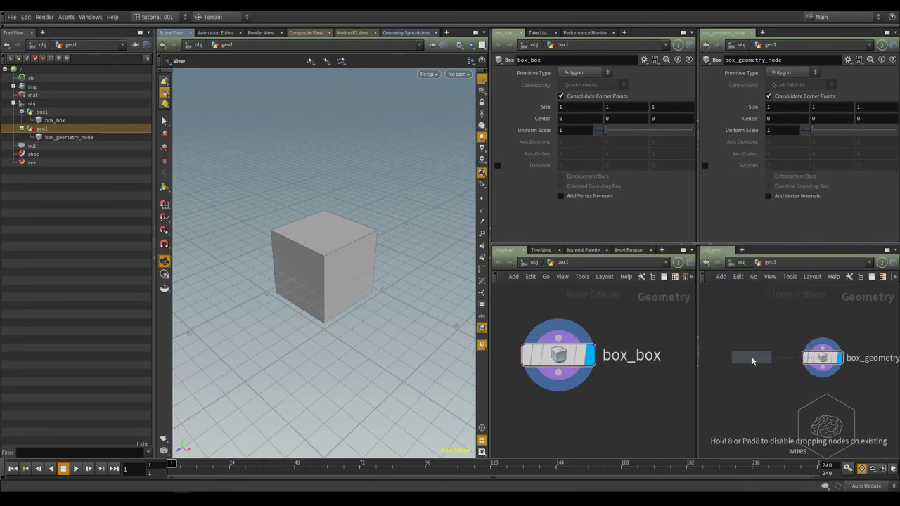
{"action": "left_click", "coordinate": [752, 361]}
{"action": "left_click_drag", "start_coordinate": [752, 361], "coordinate": [731, 358]}
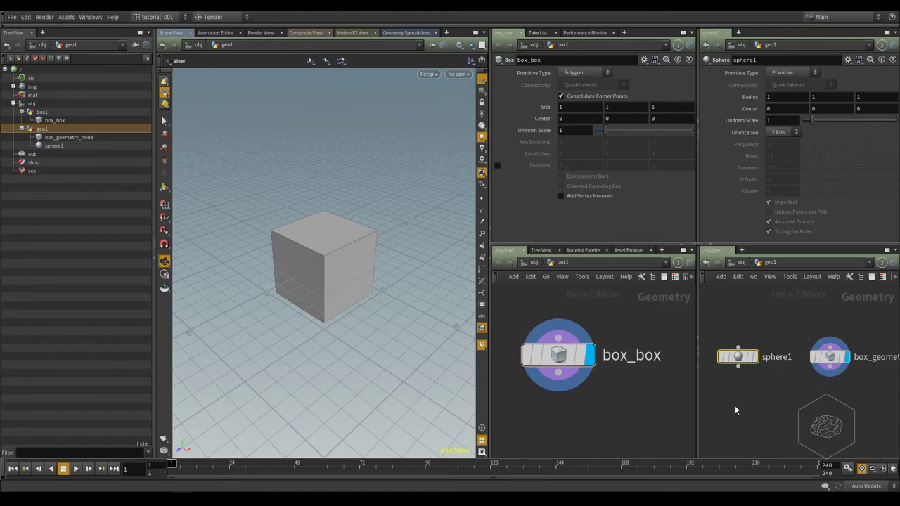
{"action": "scroll", "coordinate": [747, 361], "scroll_direction": "up", "scroll_amount": 1}
{"action": "scroll", "coordinate": [748, 362], "scroll_direction": "up", "scroll_amount": 2}
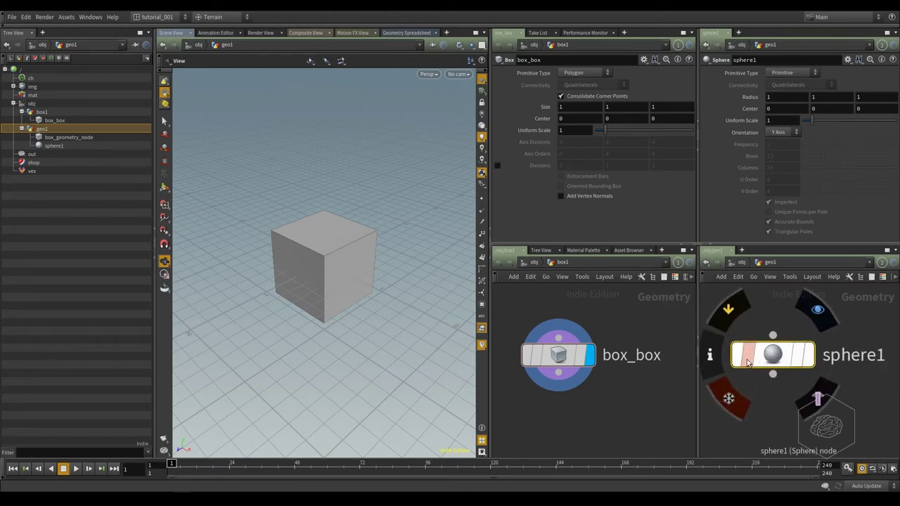
- Close the box1 network and both parameter panes, and show parameters inside the geo1 network
{"action": "left_click", "coordinate": [698, 335]}
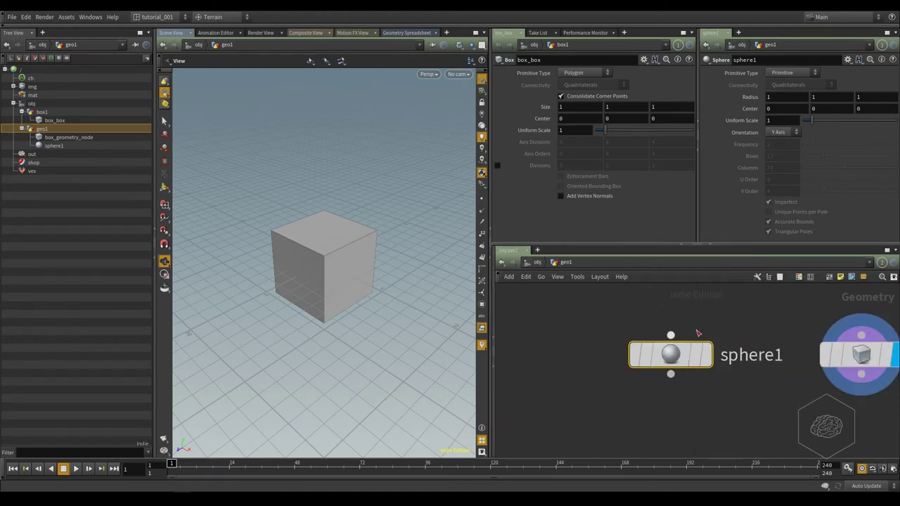
{"action": "left_click", "coordinate": [696, 137]}
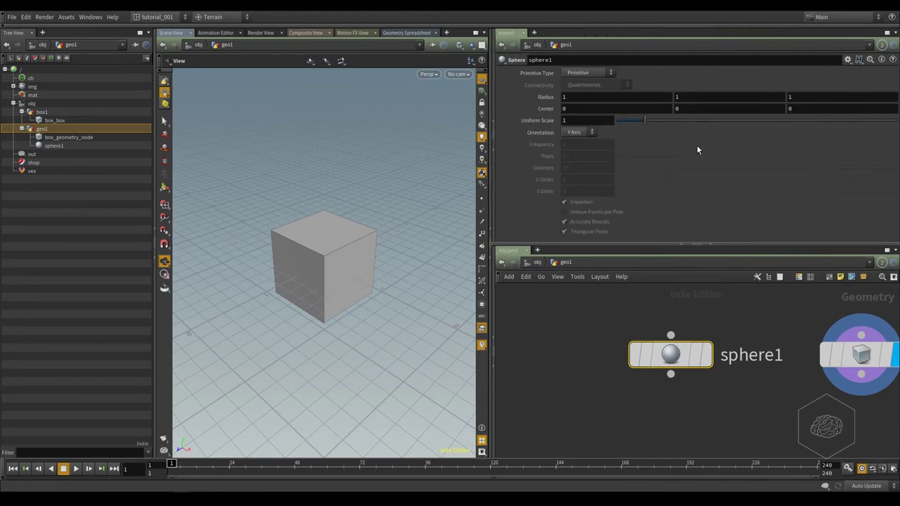
{"action": "left_click", "coordinate": [679, 243]}
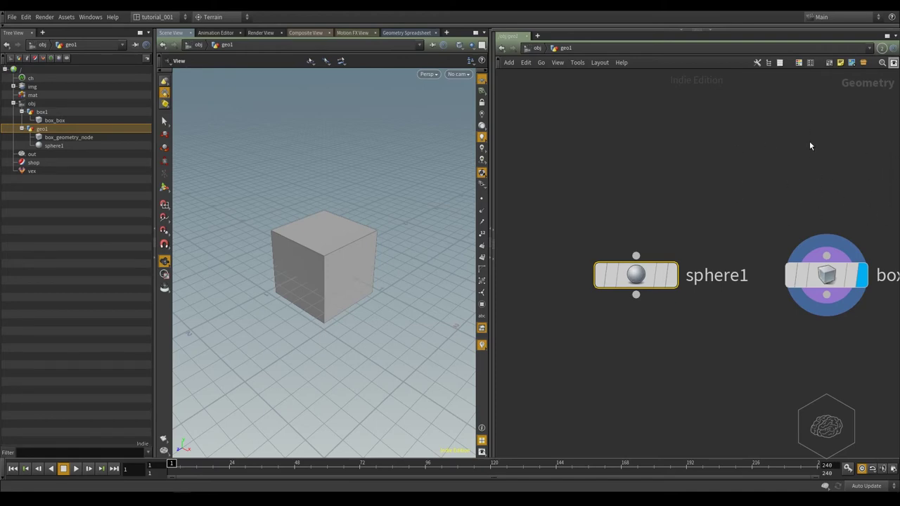
{"action": "key", "text": "p"}
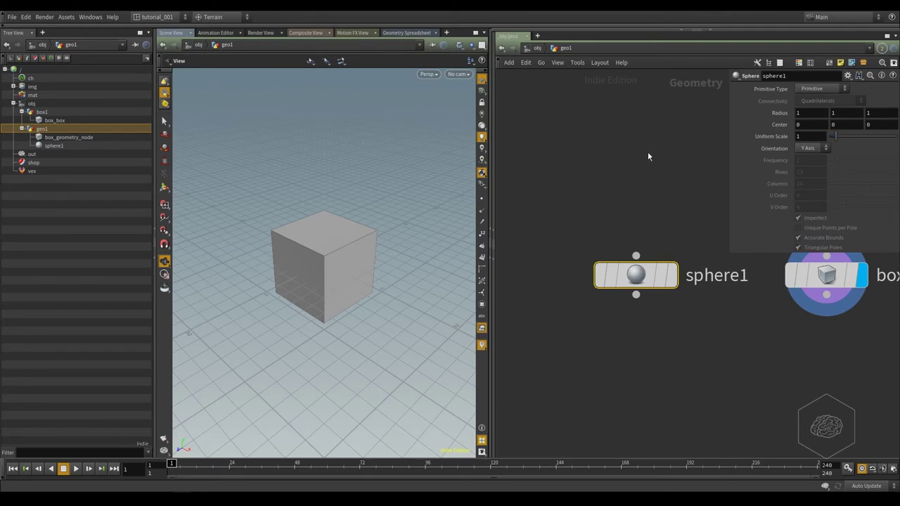
- Inspect box_geometry_node's and sphere1's parameters in the network overlay
{"action": "middle_click_drag", "start_coordinate": [802, 380], "coordinate": [732, 375]}
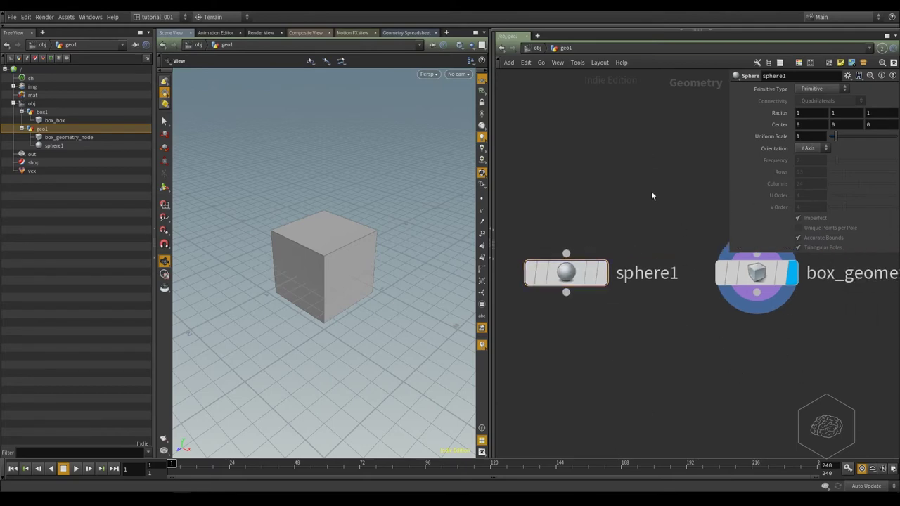
{"action": "key", "text": "f"}
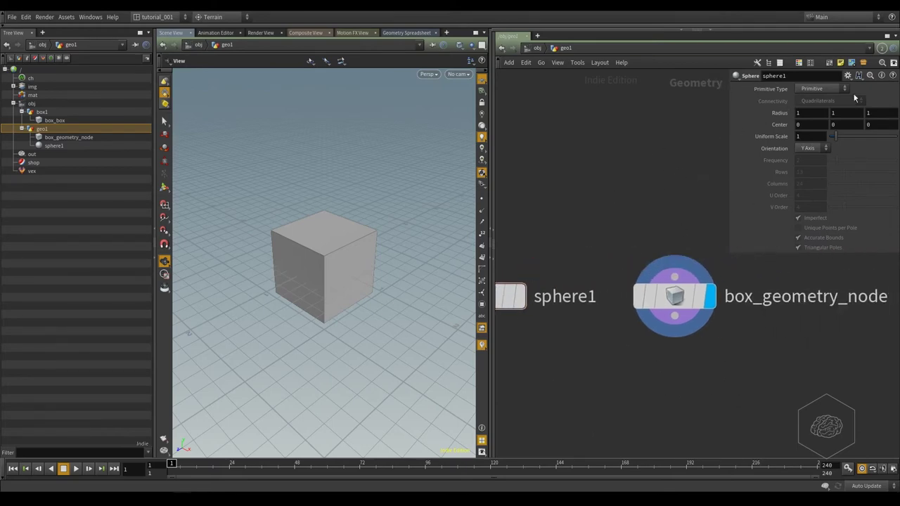
{"action": "left_click", "coordinate": [675, 296]}
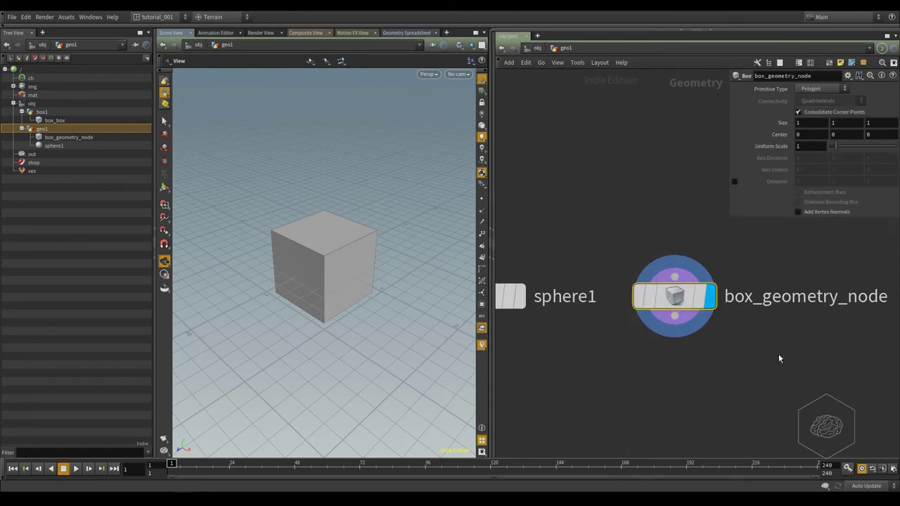
{"action": "middle_click_drag", "start_coordinate": [813, 353], "coordinate": [749, 352]}
{"action": "middle_click_drag", "start_coordinate": [654, 392], "coordinate": [896, 391]}
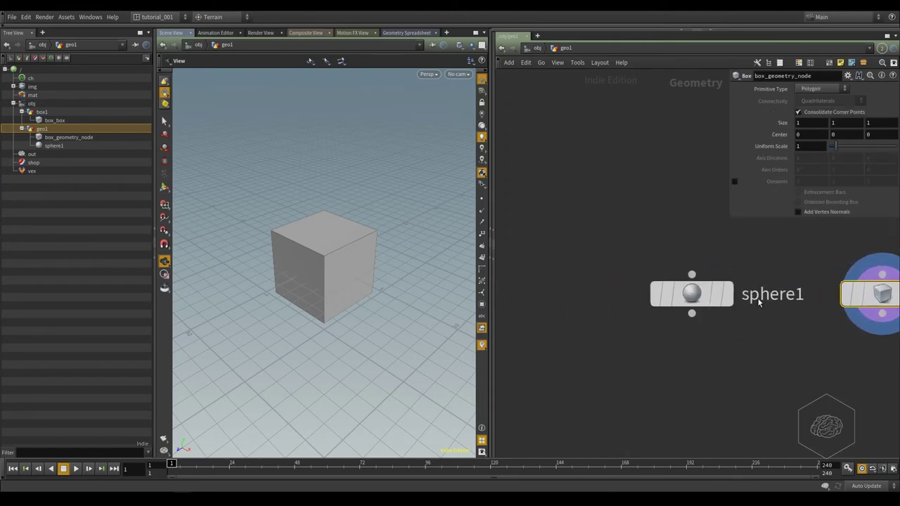
{"action": "left_click", "coordinate": [689, 293]}
{"action": "middle_click_drag", "start_coordinate": [780, 393], "coordinate": [696, 393]}
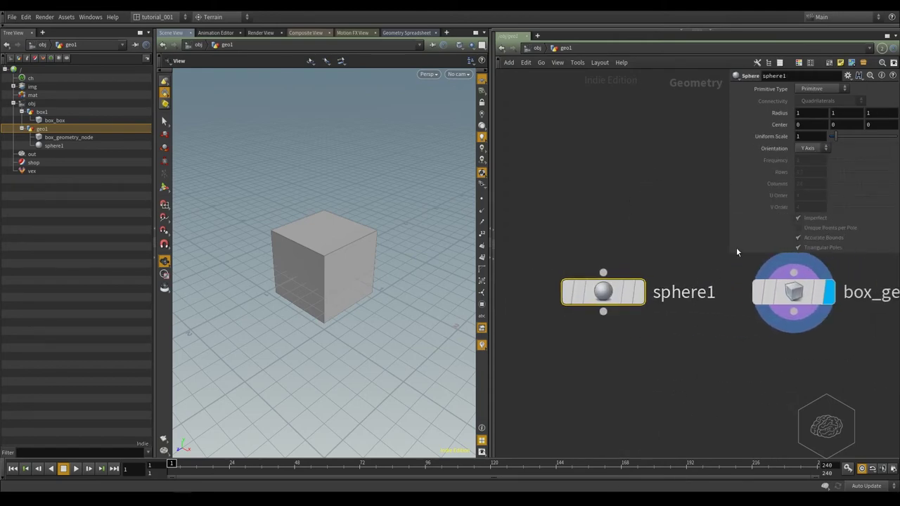
- Widen the floating sphere parameters window, frame all nodes, then hide the parameter overlay
{"action": "mouse_move", "coordinate": [728, 250]}
{"action": "left_mouse_down"}
{"action": "mouse_move", "coordinate": [557, 371]}
{"action": "mouse_move", "coordinate": [794, 247]}
{"action": "left_mouse_up"}
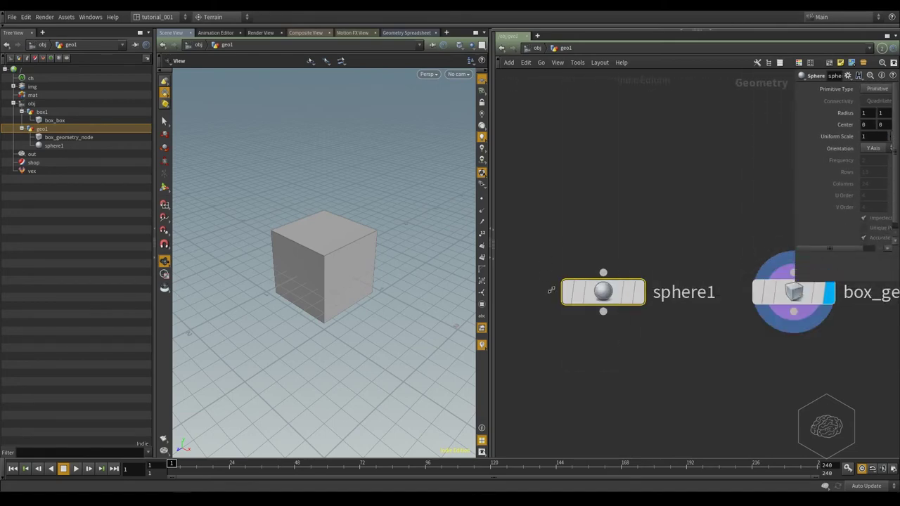
{"action": "left_click_drag", "start_coordinate": [796, 205], "coordinate": [669, 205]}
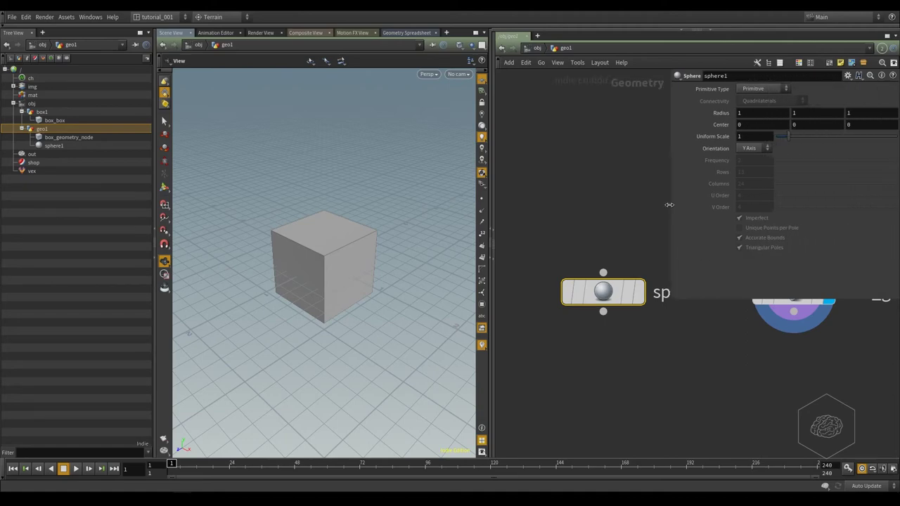
{"action": "key", "text": "h"}
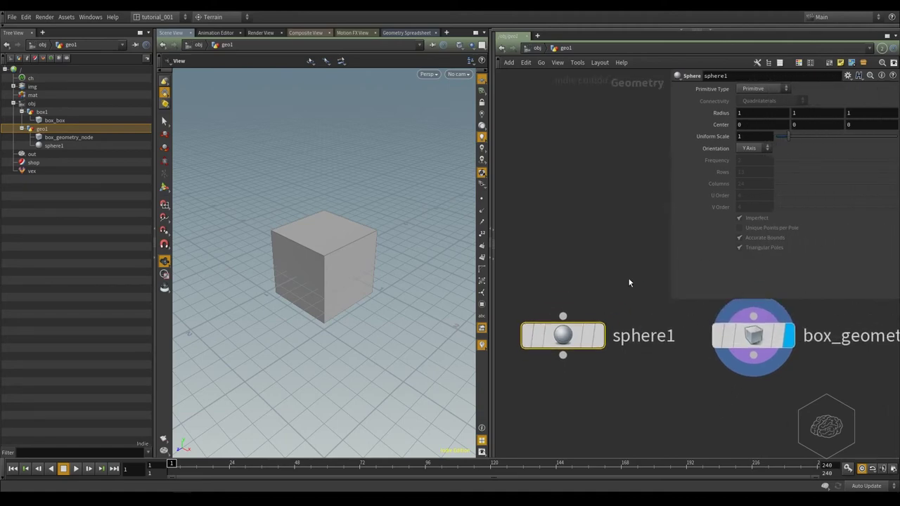
{"action": "middle_click_drag", "start_coordinate": [683, 382], "coordinate": [685, 377]}
{"action": "key", "text": "p"}
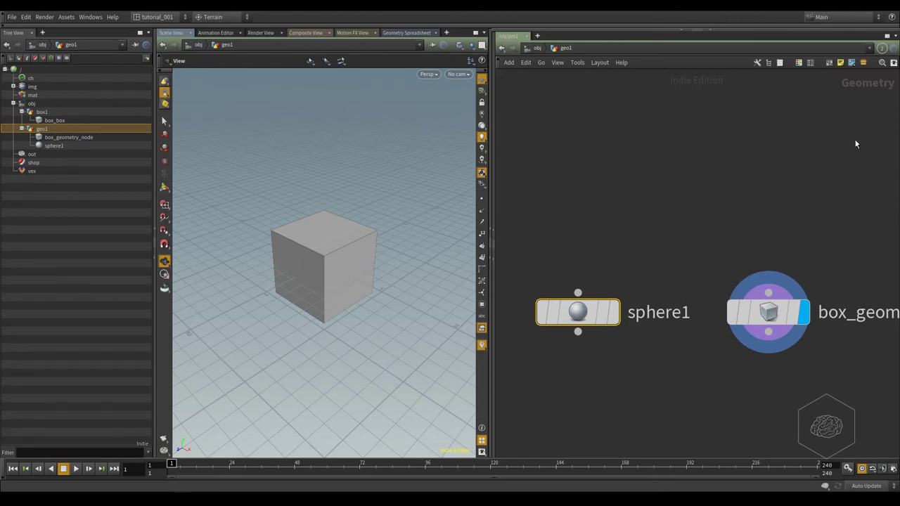
{"action": "middle_click_drag", "start_coordinate": [634, 256], "coordinate": [634, 187]}
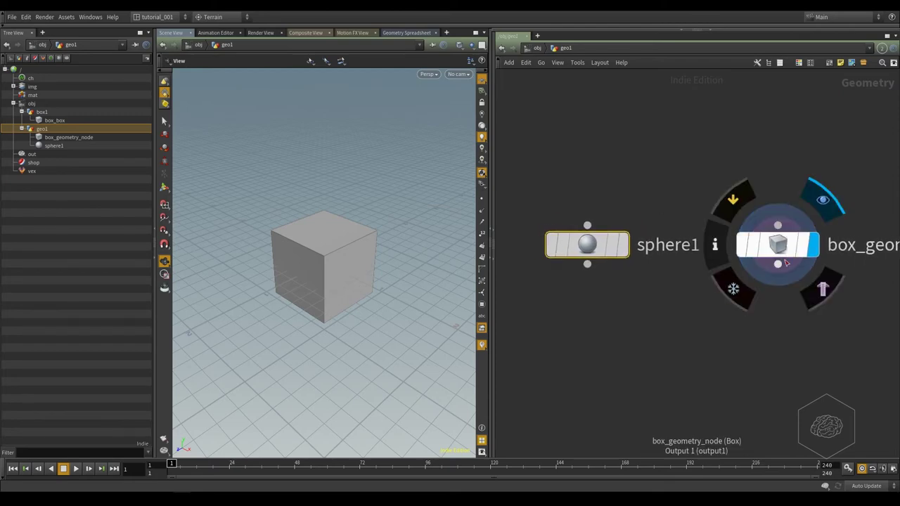
{"action": "scroll", "coordinate": [598, 325], "scroll_direction": "up", "scroll_amount": 1}
{"action": "middle_click_drag", "start_coordinate": [574, 321], "coordinate": [693, 313]}
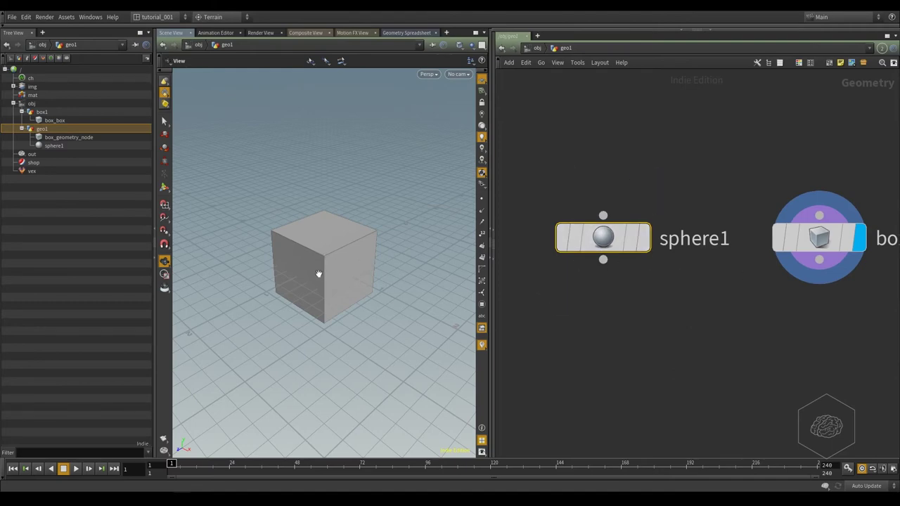
{"action": "middle_click_drag", "start_coordinate": [847, 347], "coordinate": [770, 343]}
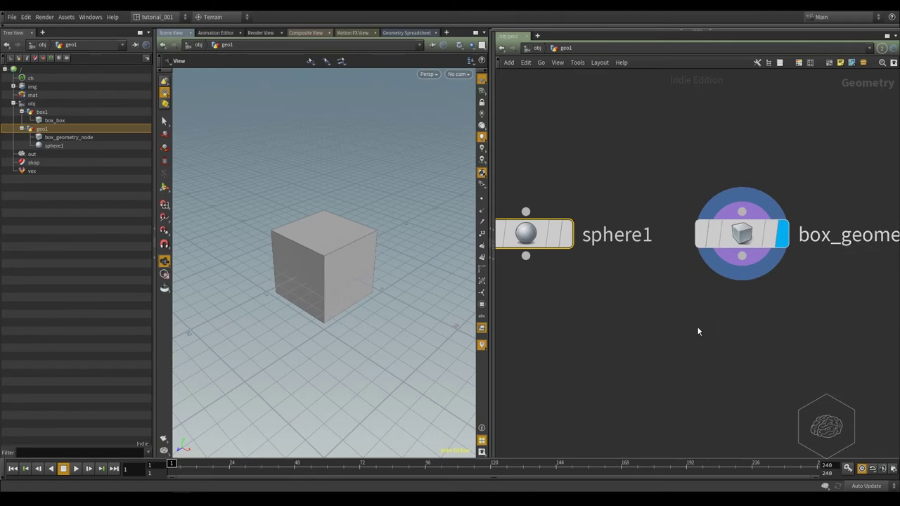
{"action": "middle_click_drag", "start_coordinate": [698, 331], "coordinate": [803, 318]}
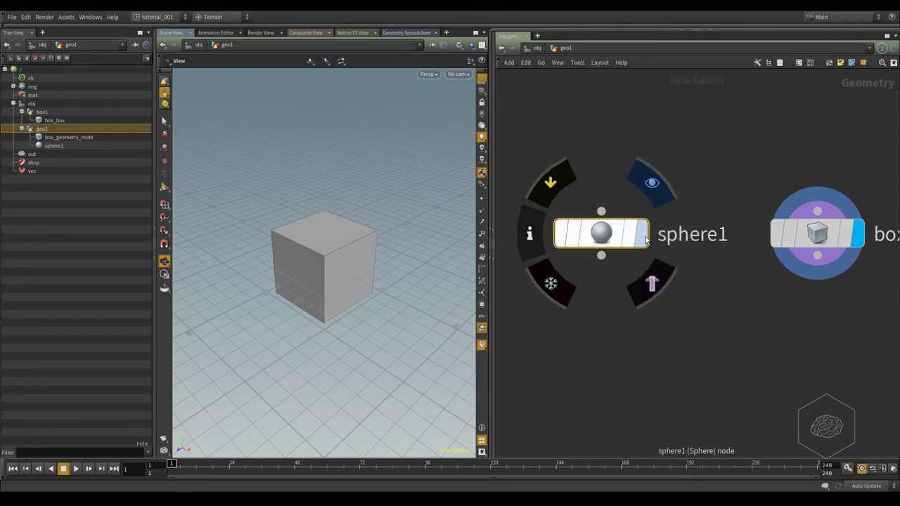
{"action": "mouse_move", "coordinate": [601, 233]}
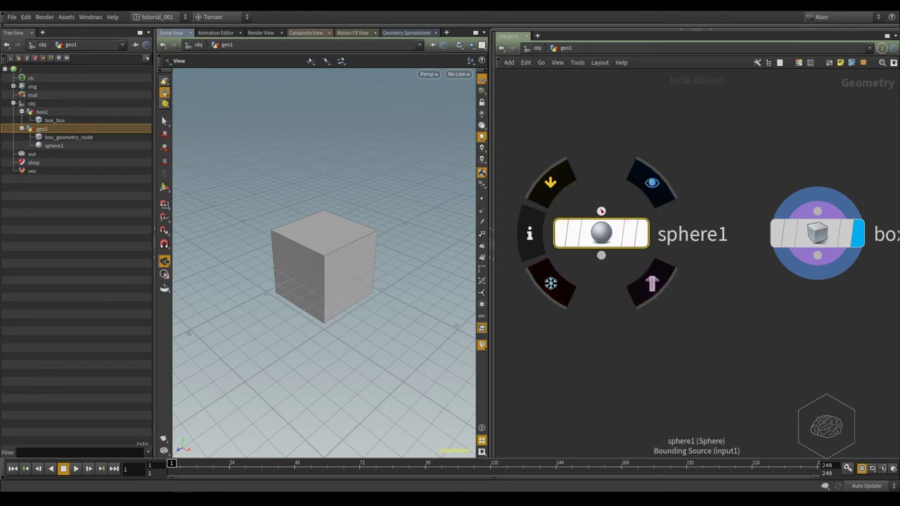
{"action": "left_click", "coordinate": [601, 212]}
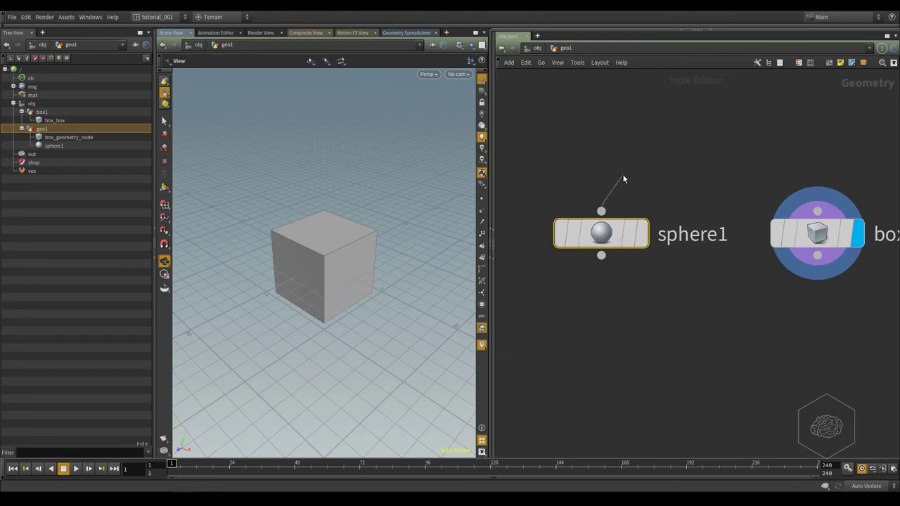
{"action": "key", "text": "Escape"}
{"action": "left_click_drag", "start_coordinate": [601, 255], "coordinate": [655, 356]}
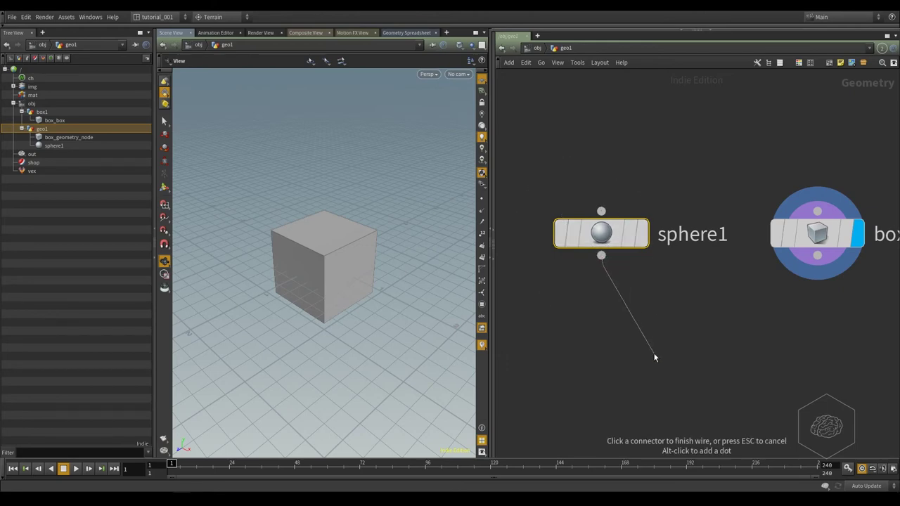
{"action": "key", "text": "Escape"}
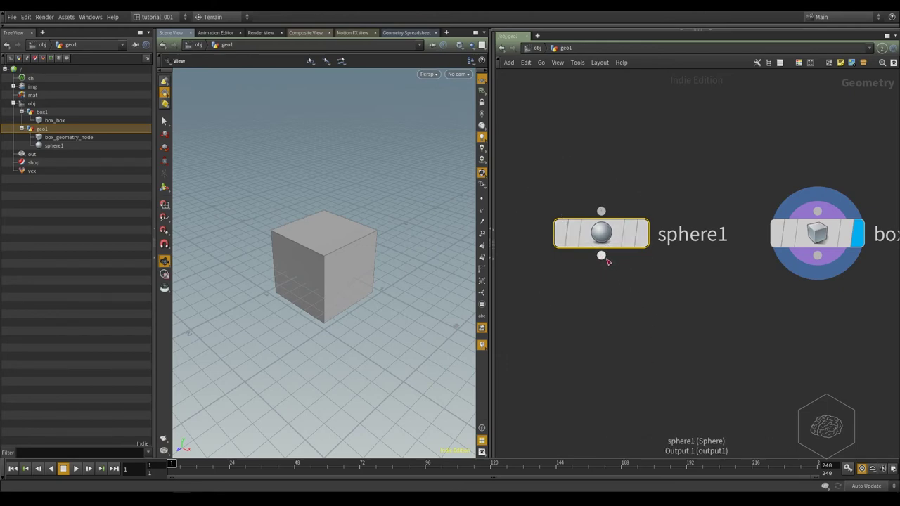
{"action": "left_click", "coordinate": [602, 256]}
{"action": "key", "text": "Escape"}
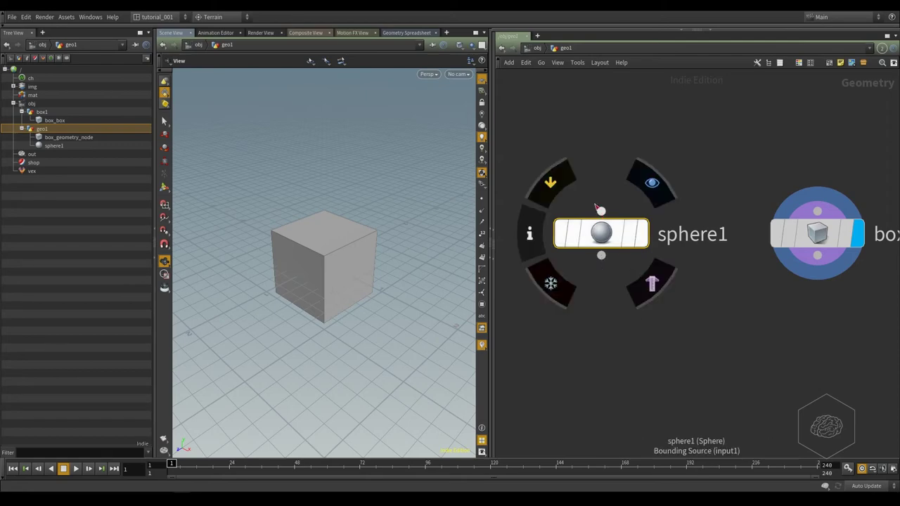
{"action": "left_click_drag", "start_coordinate": [601, 211], "coordinate": [655, 126]}
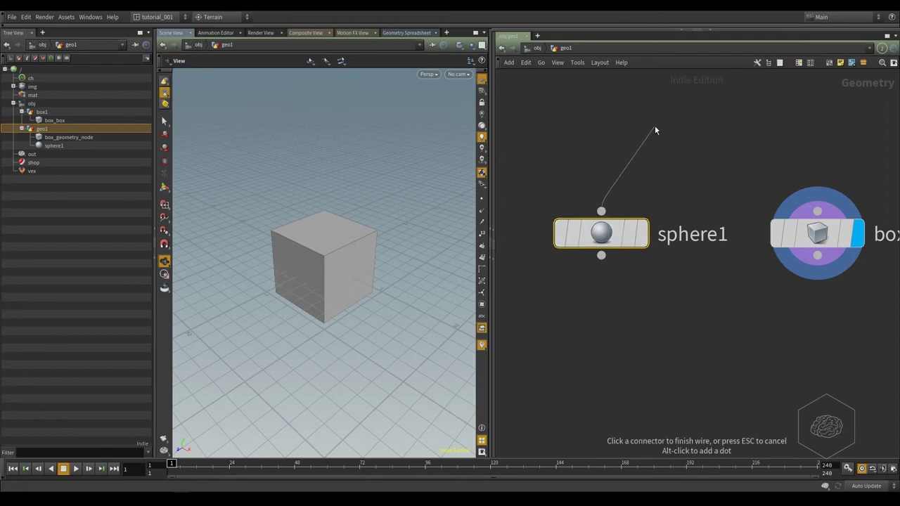
{"action": "key", "text": "Escape"}
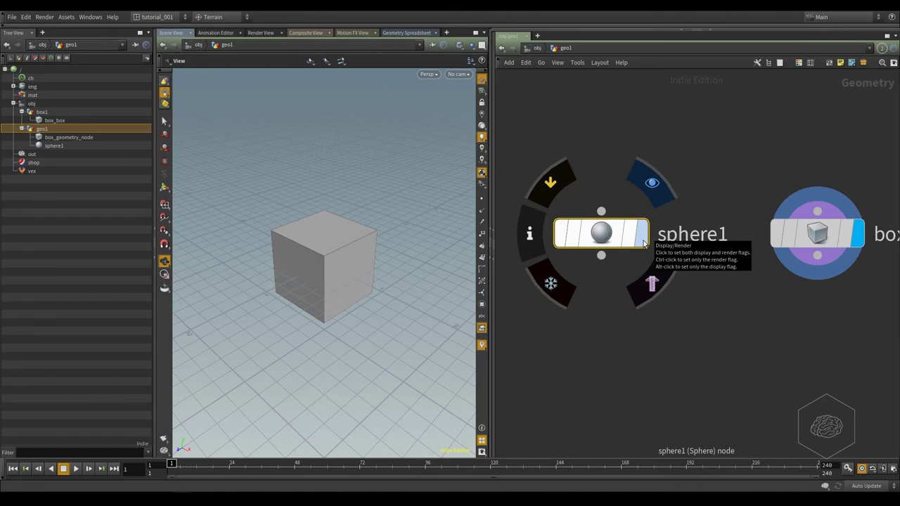
{"action": "left_click", "coordinate": [644, 243]}
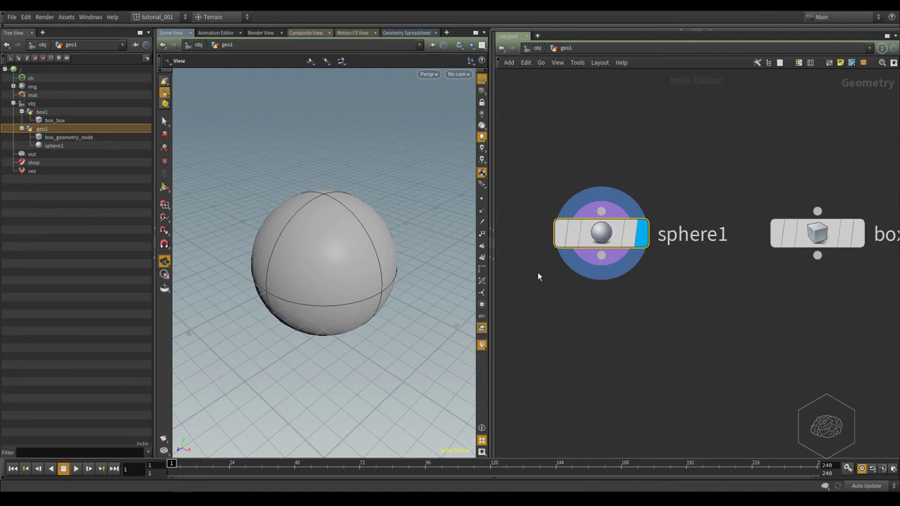
{"action": "mouse_move", "coordinate": [628, 240]}
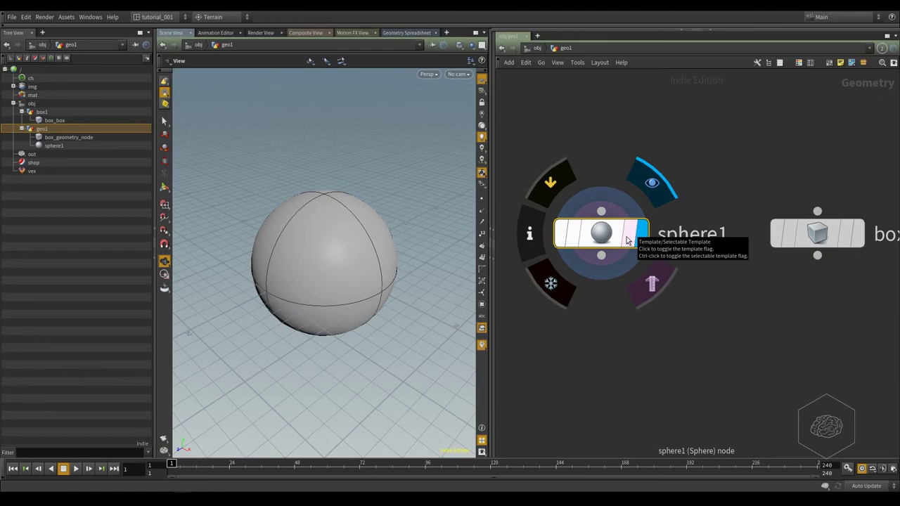
{"action": "left_click", "coordinate": [628, 241]}
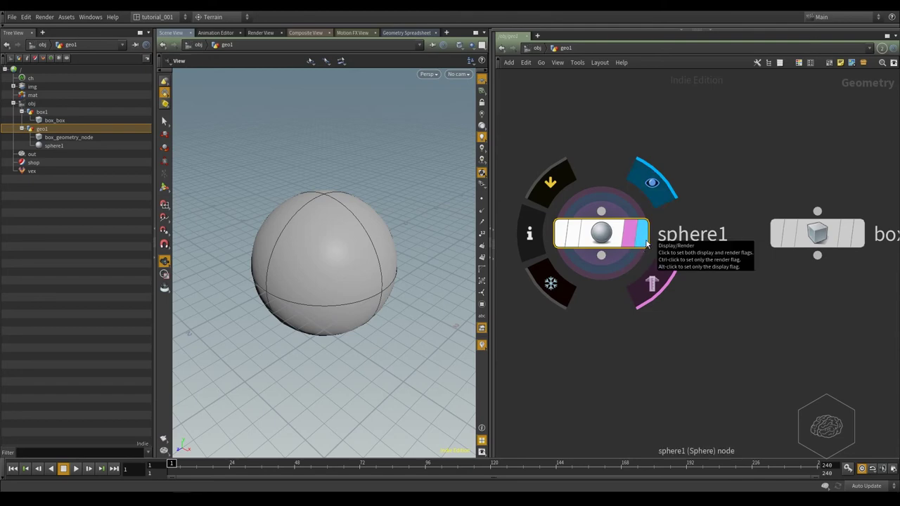
{"action": "left_click", "coordinate": [646, 243]}
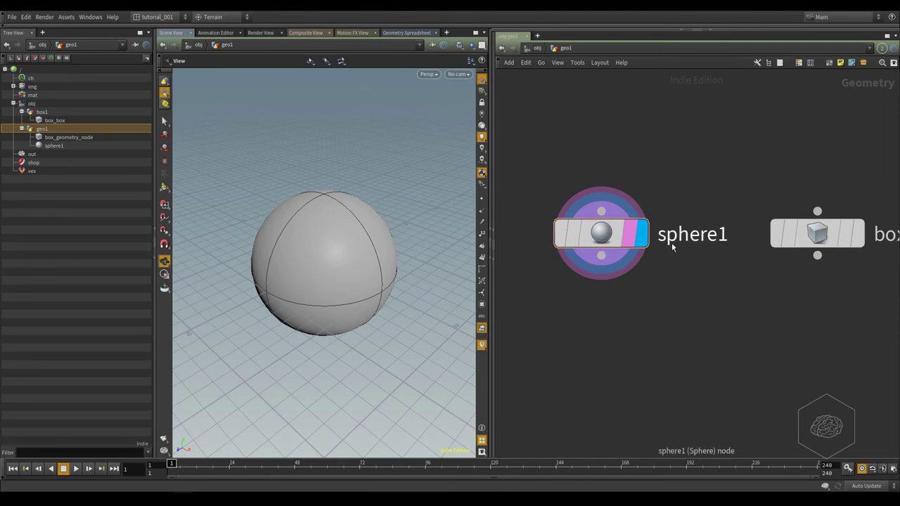
{"action": "mouse_move", "coordinate": [817, 233]}
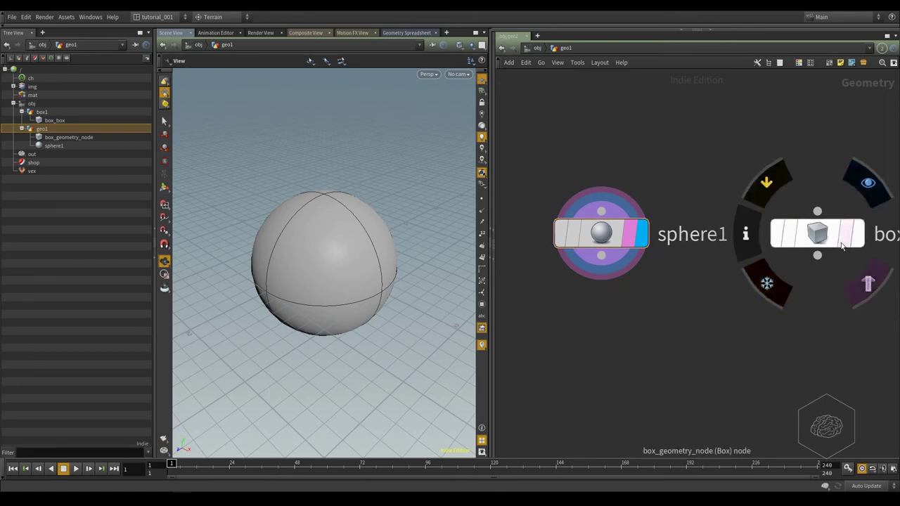
{"action": "left_click", "coordinate": [623, 245]}
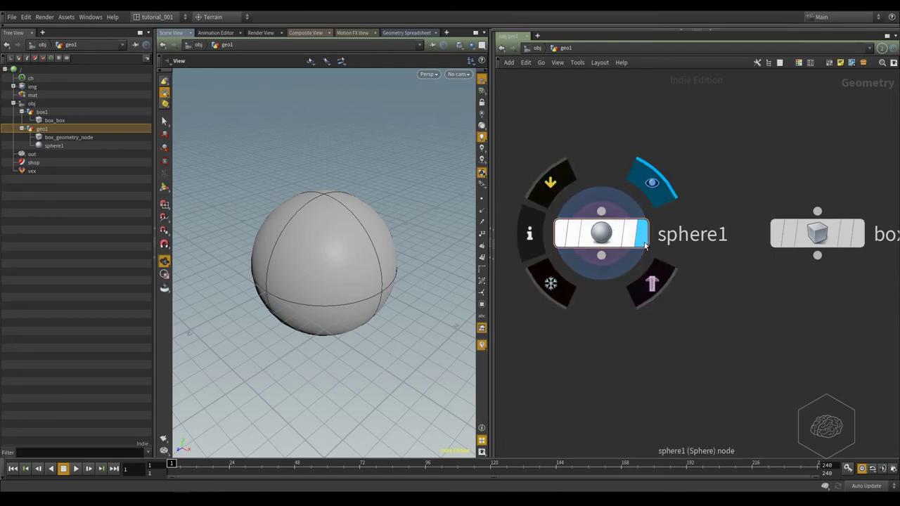
{"action": "left_click", "coordinate": [860, 239]}
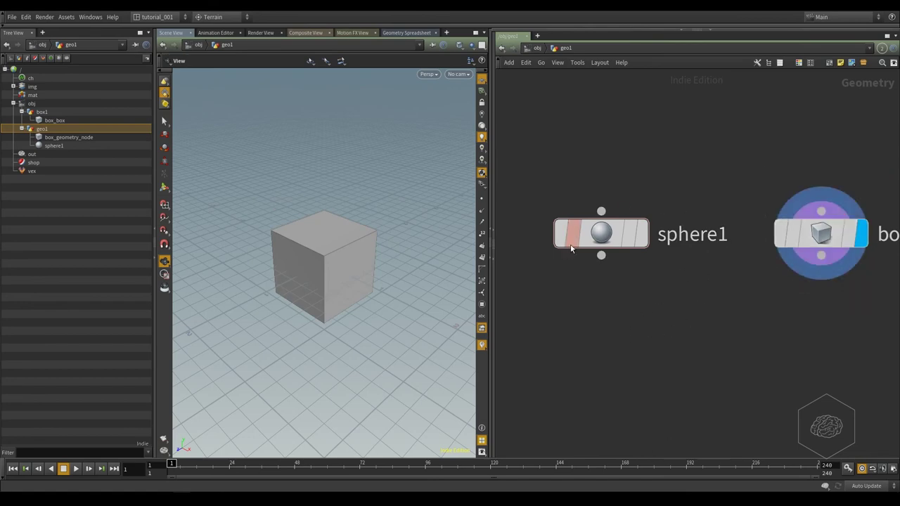
- Turn on sphere1's template flag and tumble the viewport around the cube
{"action": "left_click", "coordinate": [631, 245]}
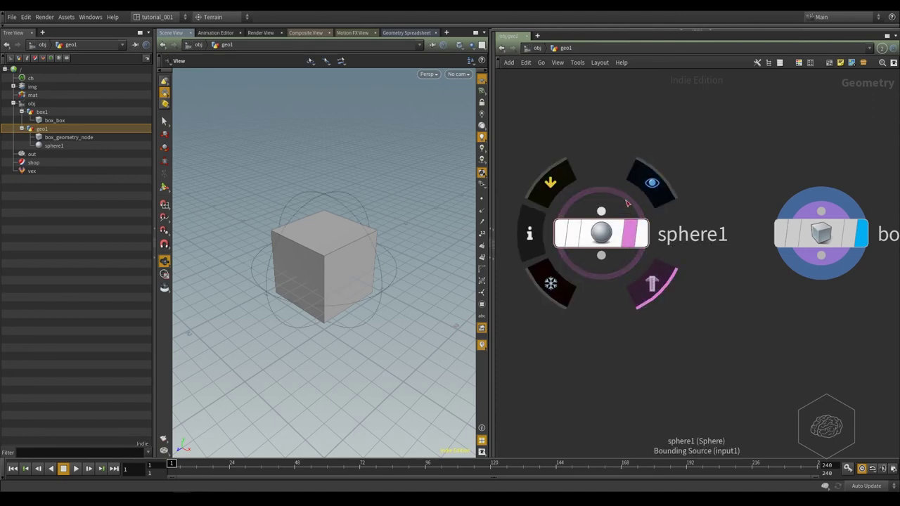
{"action": "mouse_move", "coordinate": [313, 209]}
{"action": "left_mouse_down"}
{"action": "mouse_move", "coordinate": [342, 209]}
{"action": "mouse_move", "coordinate": [386, 247]}
{"action": "mouse_move", "coordinate": [406, 203]}
{"action": "left_mouse_up"}
{"action": "scroll", "coordinate": [345, 190], "scroll_direction": "up", "scroll_amount": 5}
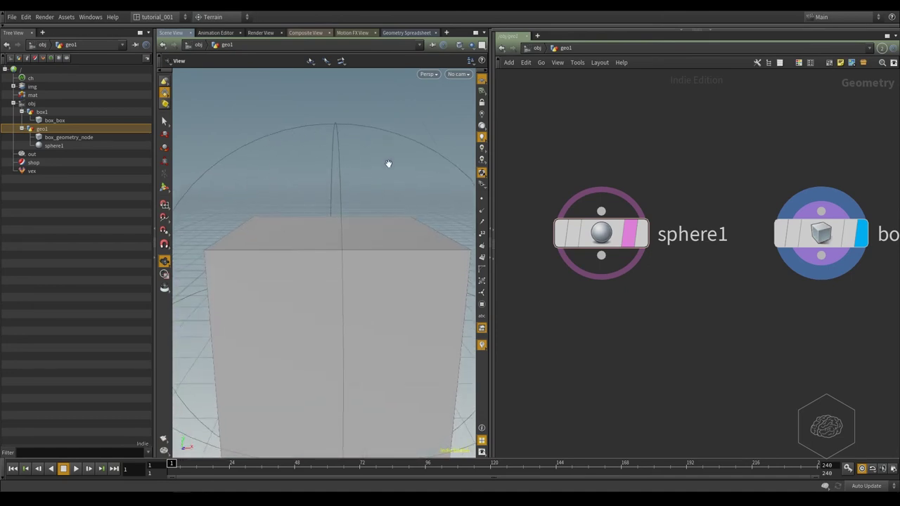
{"action": "left_click_drag", "start_coordinate": [237, 169], "coordinate": [268, 171]}
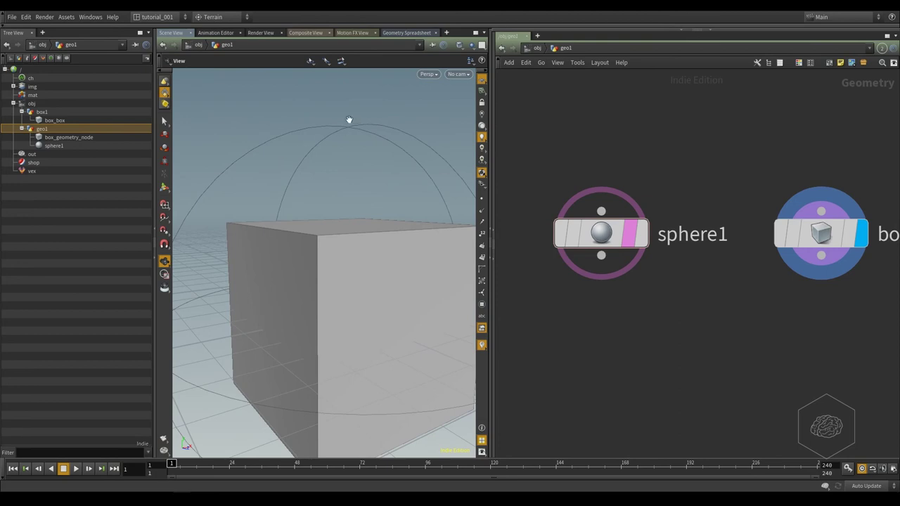
{"action": "mouse_move", "coordinate": [189, 218]}
{"action": "left_mouse_down"}
{"action": "mouse_move", "coordinate": [312, 182]}
{"action": "mouse_move", "coordinate": [313, 159]}
{"action": "mouse_move", "coordinate": [263, 217]}
{"action": "mouse_move", "coordinate": [231, 220]}
{"action": "mouse_move", "coordinate": [240, 208]}
{"action": "mouse_move", "coordinate": [269, 233]}
{"action": "mouse_move", "coordinate": [349, 179]}
{"action": "left_mouse_up"}
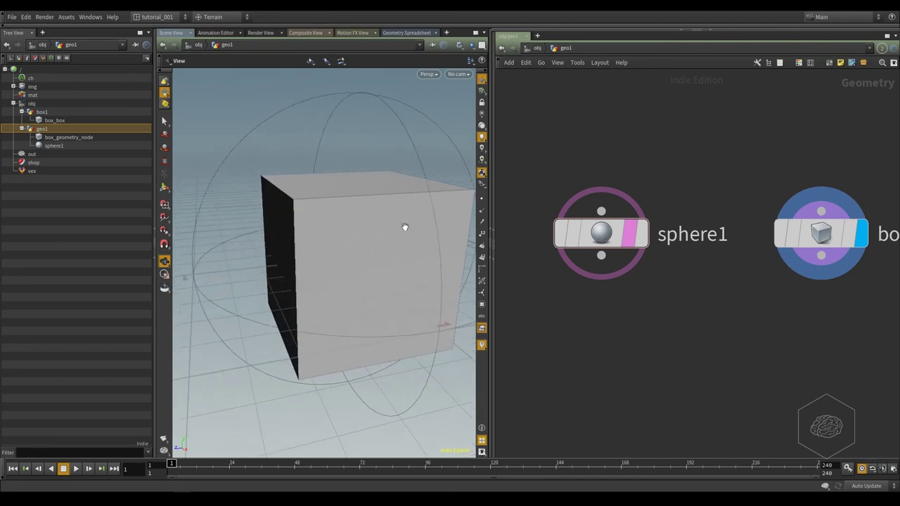
{"action": "mouse_move", "coordinate": [400, 230]}
{"action": "left_mouse_down"}
{"action": "mouse_move", "coordinate": [375, 232]}
{"action": "mouse_move", "coordinate": [359, 219]}
{"action": "left_mouse_up"}
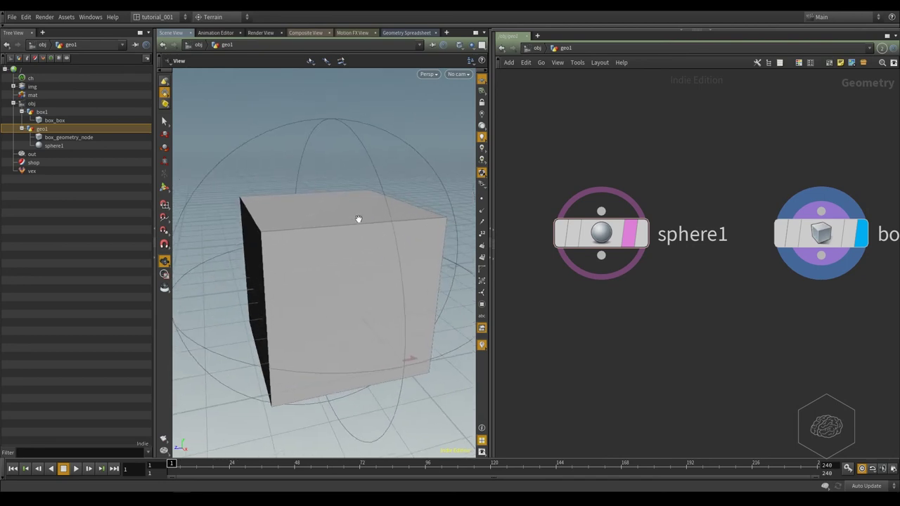
- Switch the display flag to sphere1 and back to the box, then lock sphere1
{"action": "left_click", "coordinate": [640, 234]}
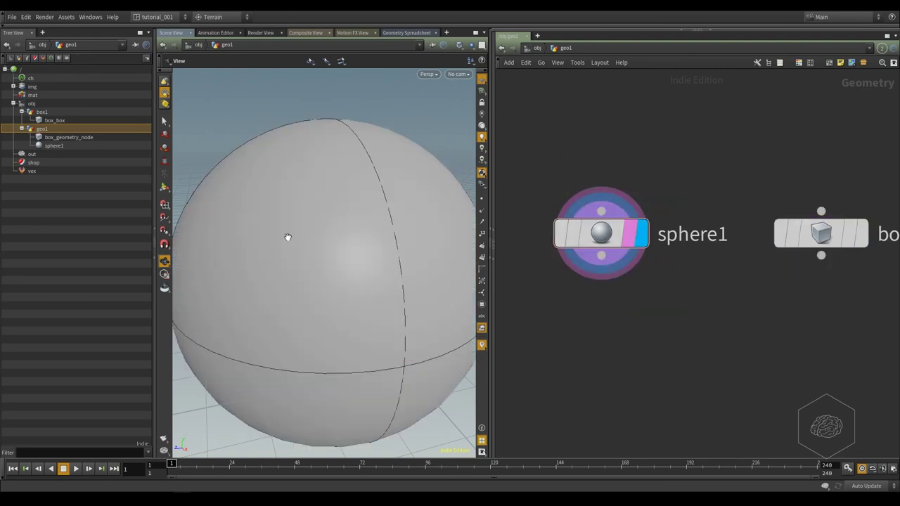
{"action": "mouse_move", "coordinate": [602, 234]}
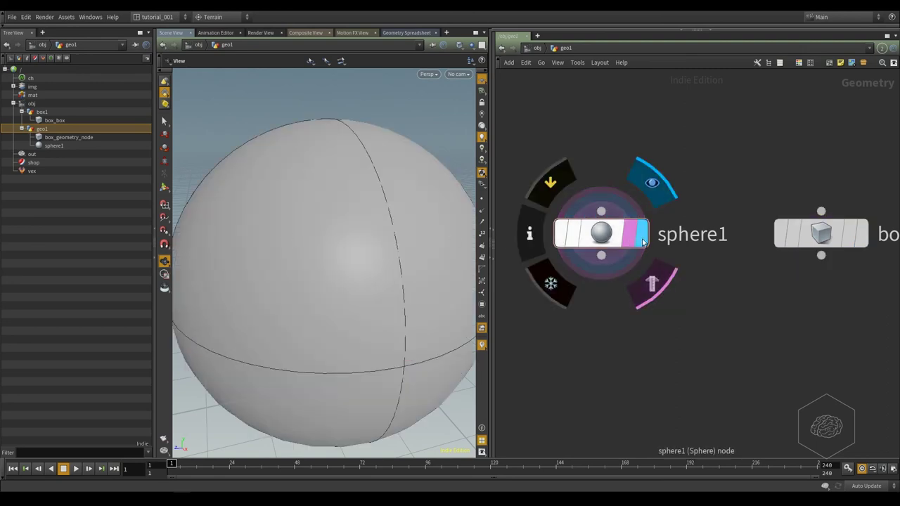
{"action": "left_click", "coordinate": [860, 234]}
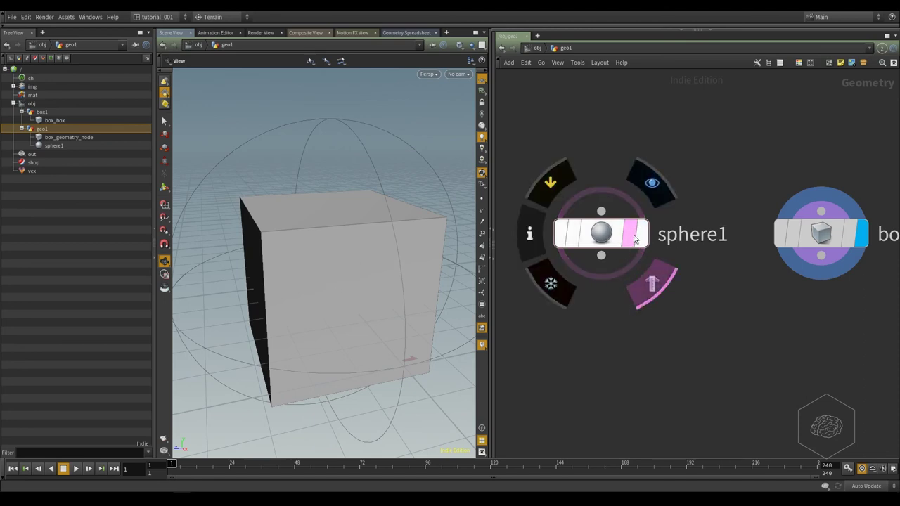
{"action": "mouse_move", "coordinate": [823, 209]}
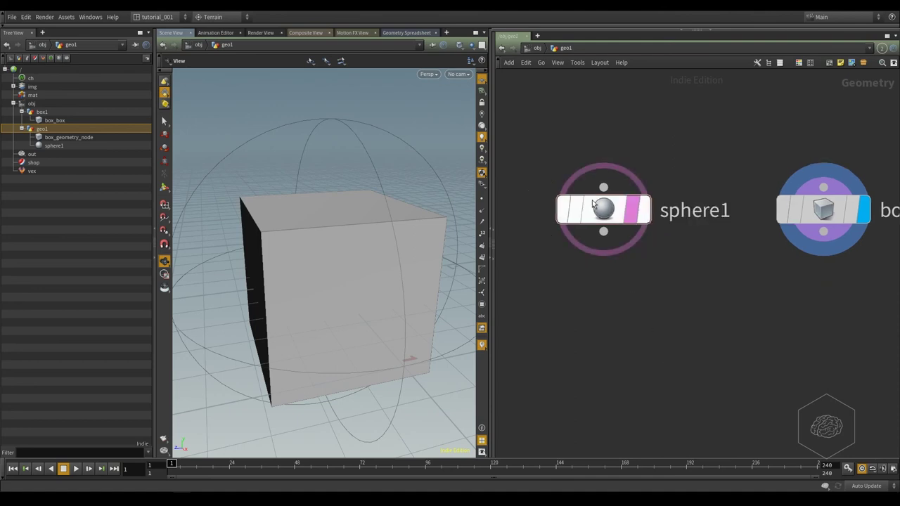
{"action": "middle_click_drag", "start_coordinate": [742, 335], "coordinate": [706, 312]}
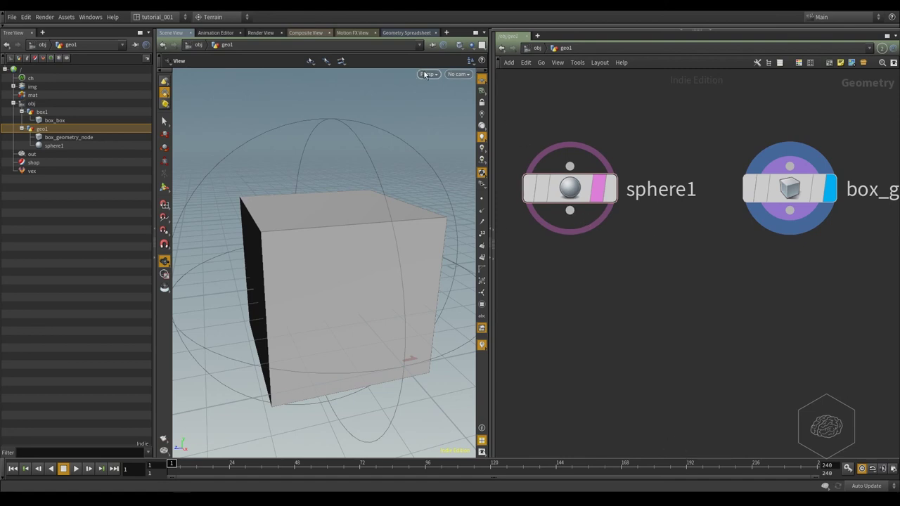
{"action": "middle_click_drag", "start_coordinate": [604, 117], "coordinate": [655, 109]}
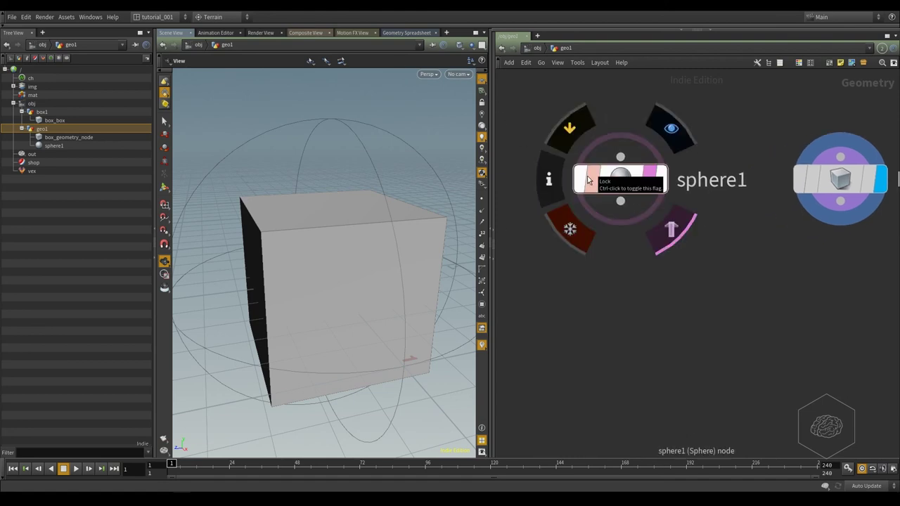
{"action": "mouse_move", "coordinate": [620, 179]}
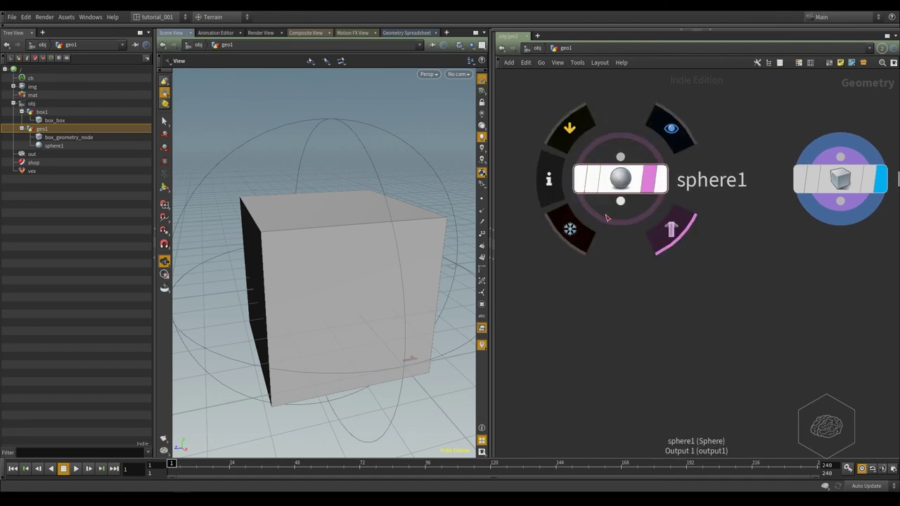
{"action": "left_click", "coordinate": [589, 179], "text": "ctrl"}
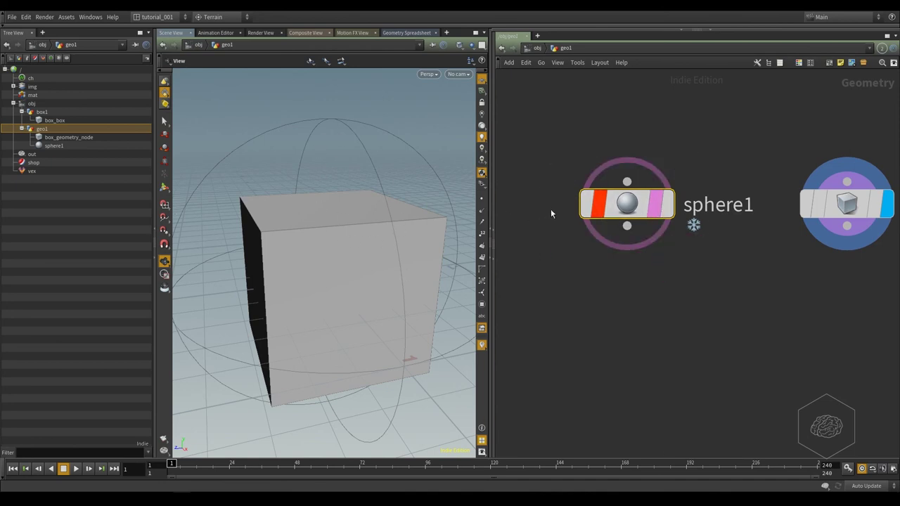
- Bypass sphere1 and unlock it, discarding its locked changes so only the cube remains visible
{"action": "left_click", "coordinate": [586, 204]}
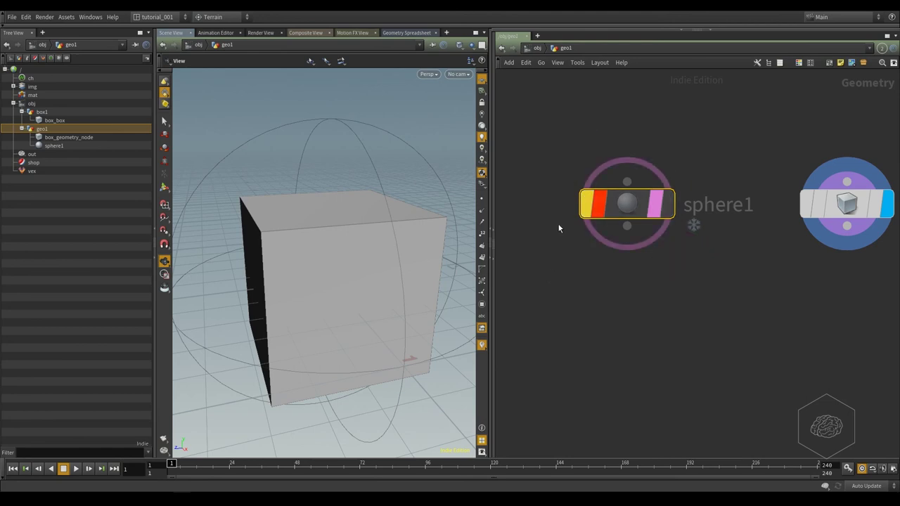
{"action": "left_click", "coordinate": [578, 259]}
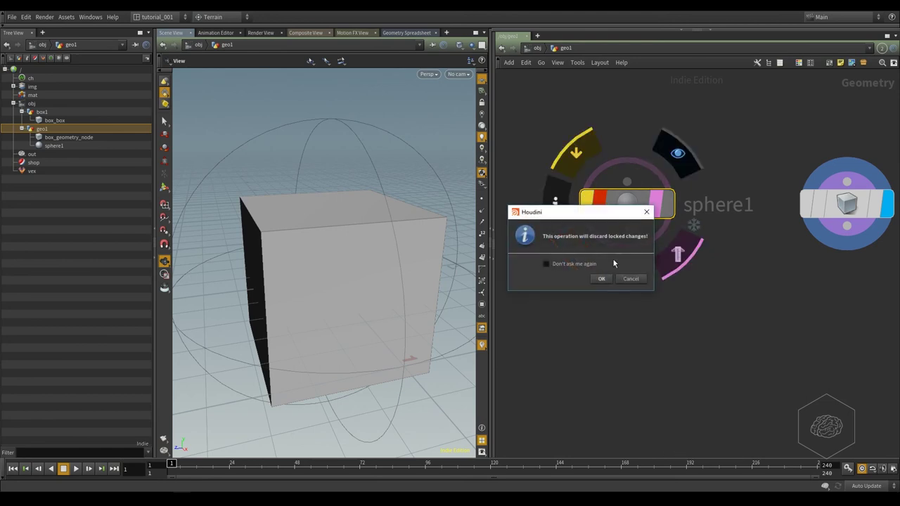
{"action": "left_click", "coordinate": [601, 279]}
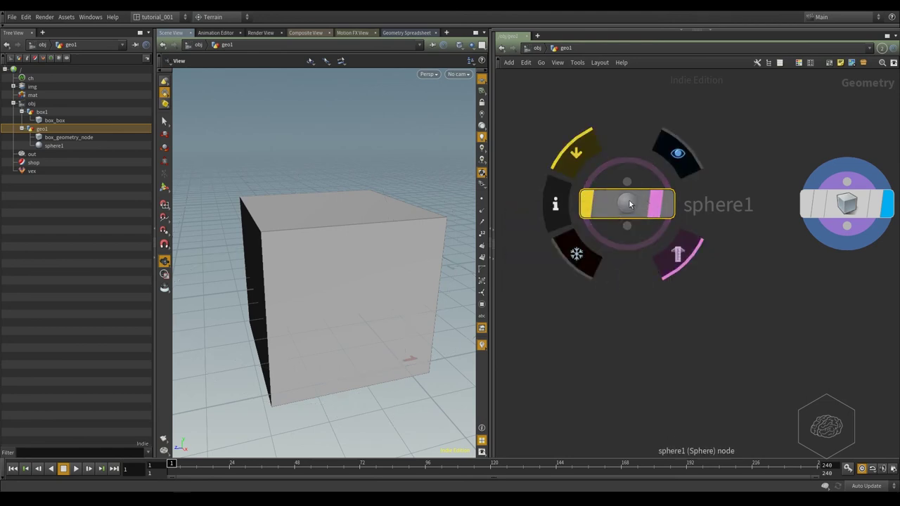